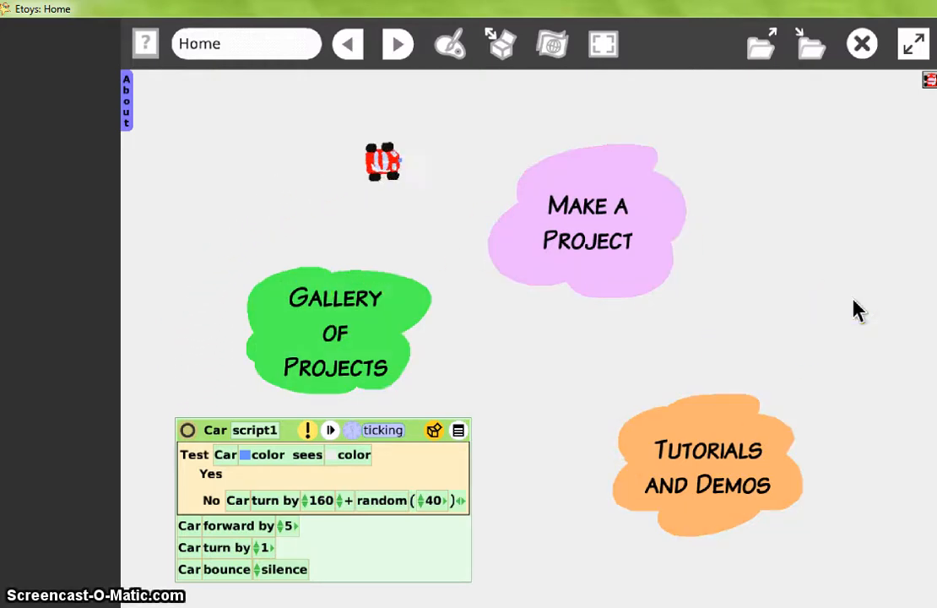
- Create a new blank project from the home screen and dismiss its starting hints
left_click(606, 188)
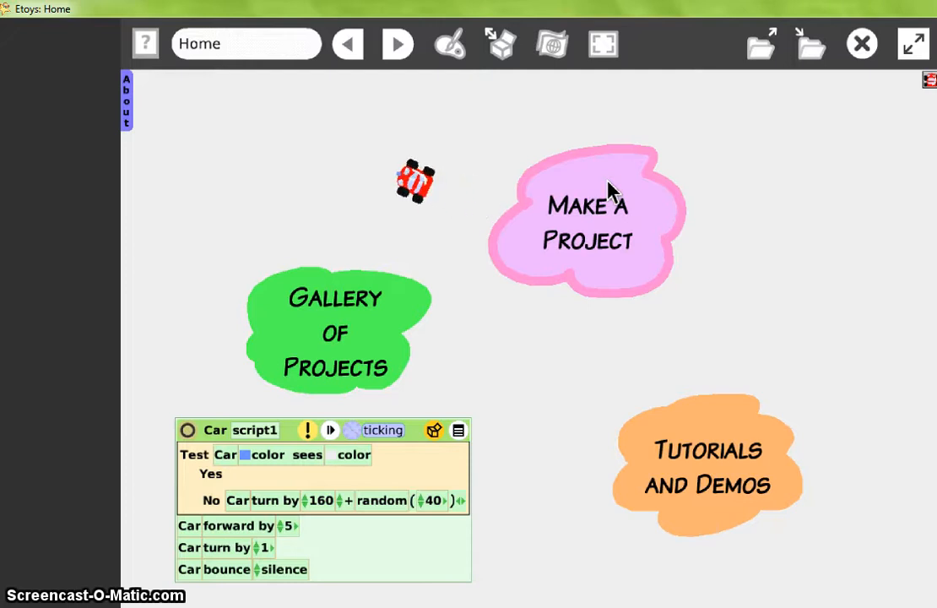
left_click(612, 187)
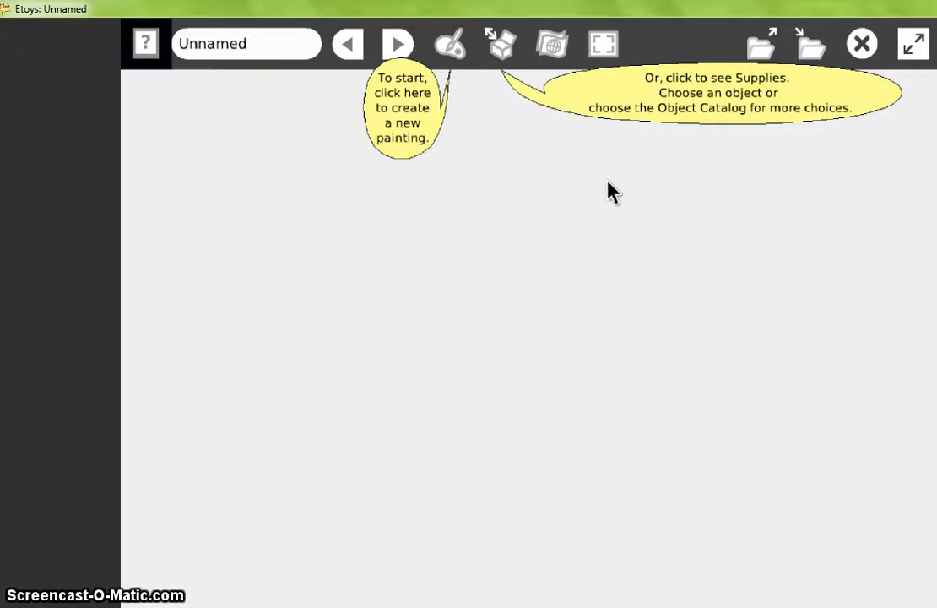
left_click(586, 175)
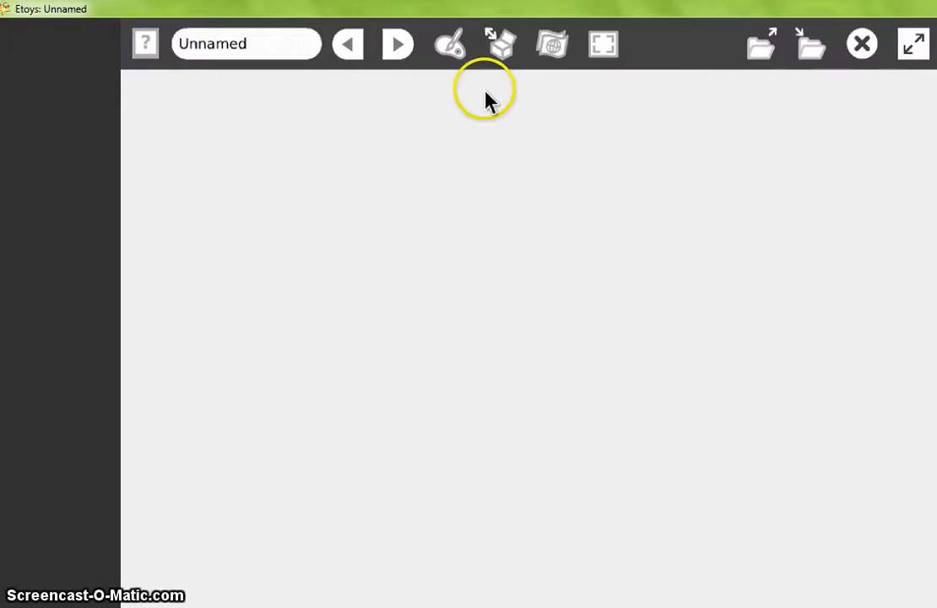
- Show the Etoys Quick Guides and rename the project with the author's first name followed by "Project"
left_click(164, 47)
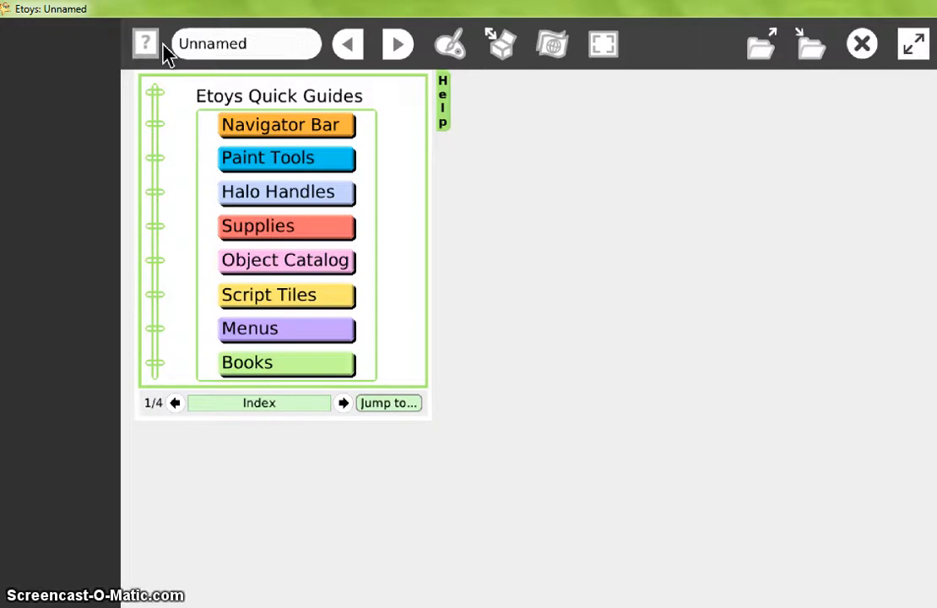
left_click(216, 46)
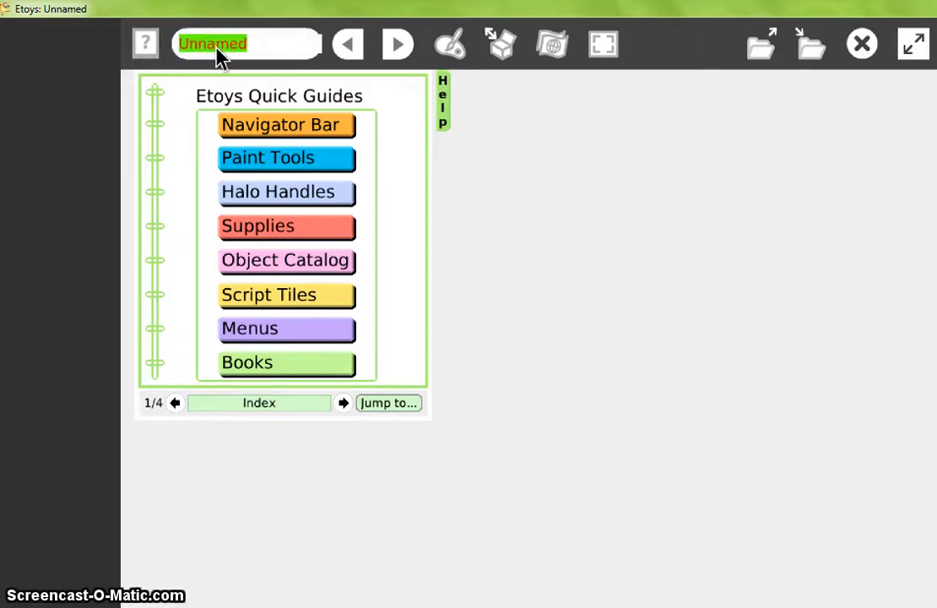
type("Sarah'sProject")
key("Return")
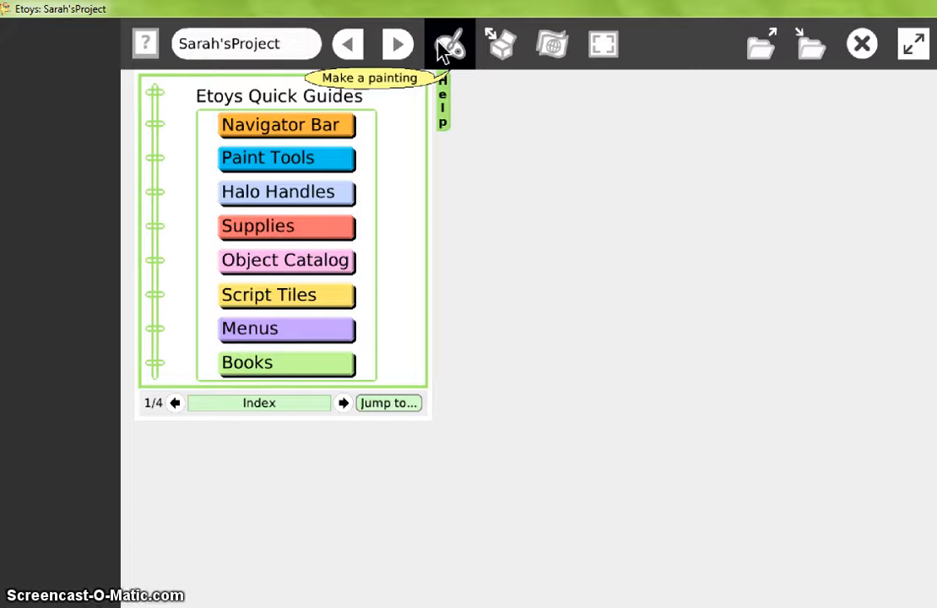
- Look over the object supplies and the list of available languages, and close the quick guides
left_click(497, 47)
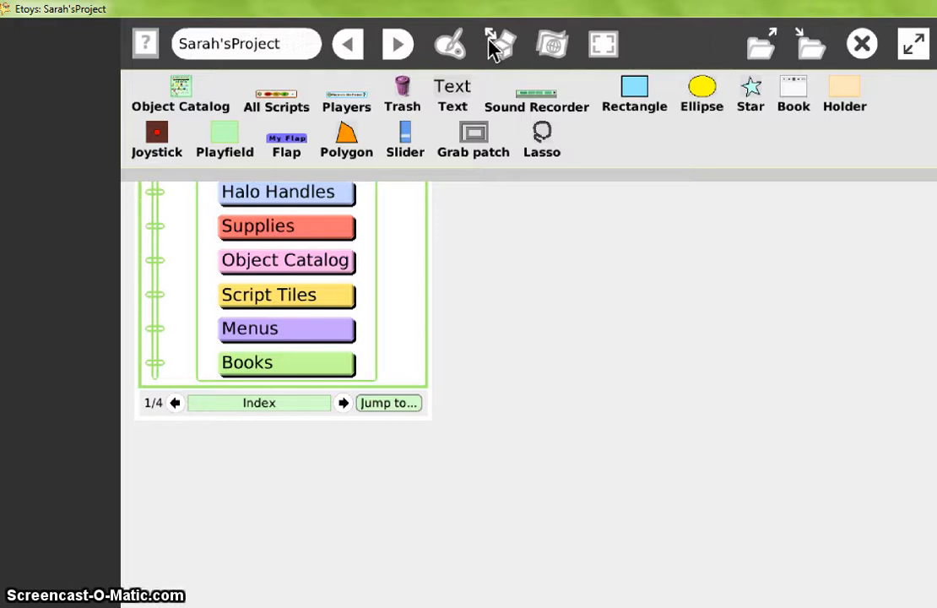
left_click(498, 46)
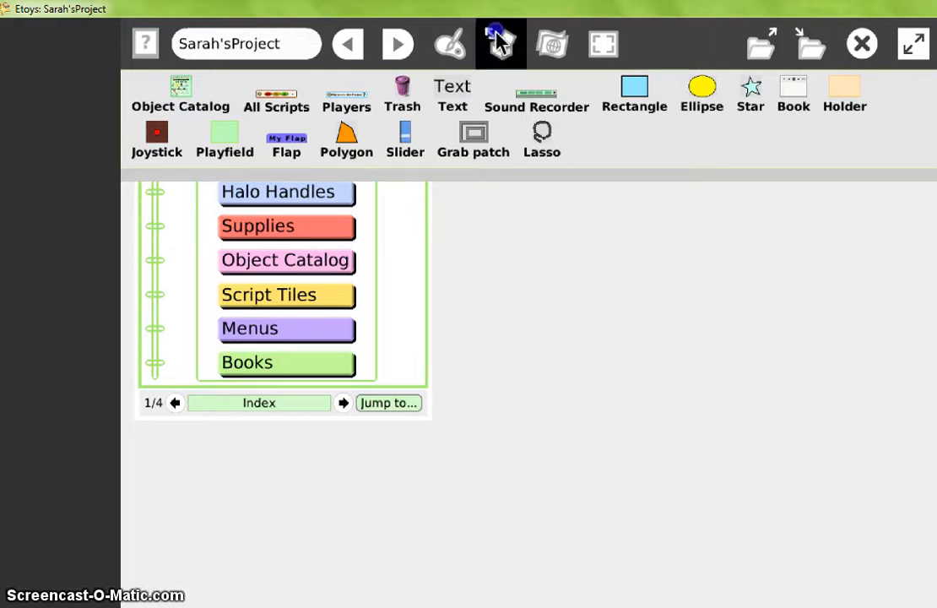
left_click(550, 46)
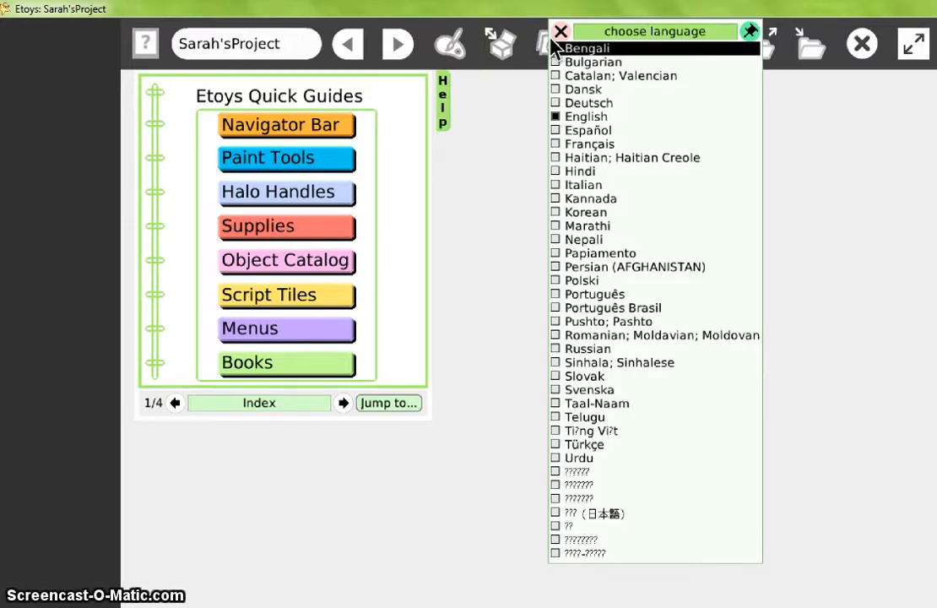
left_click(854, 249)
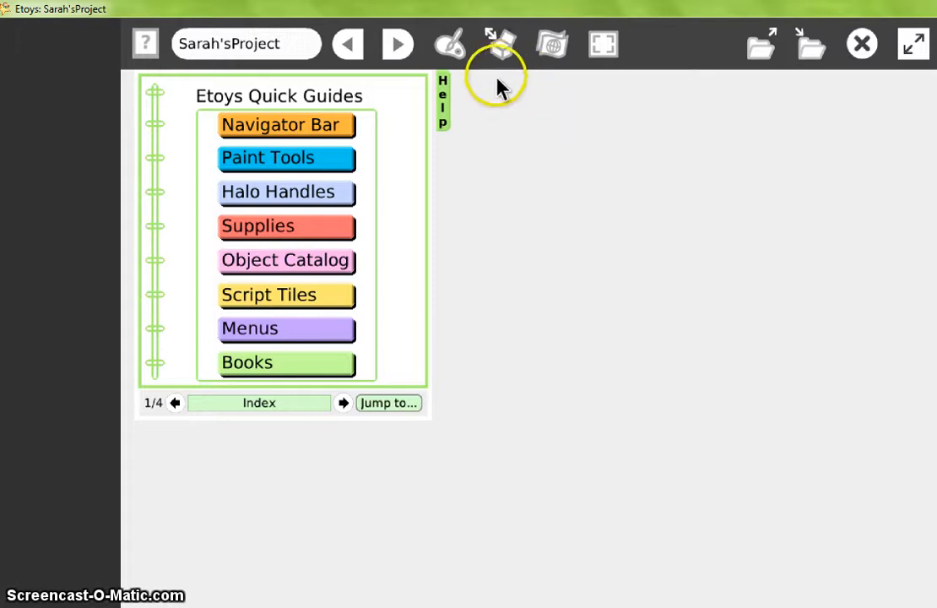
left_click(144, 43)
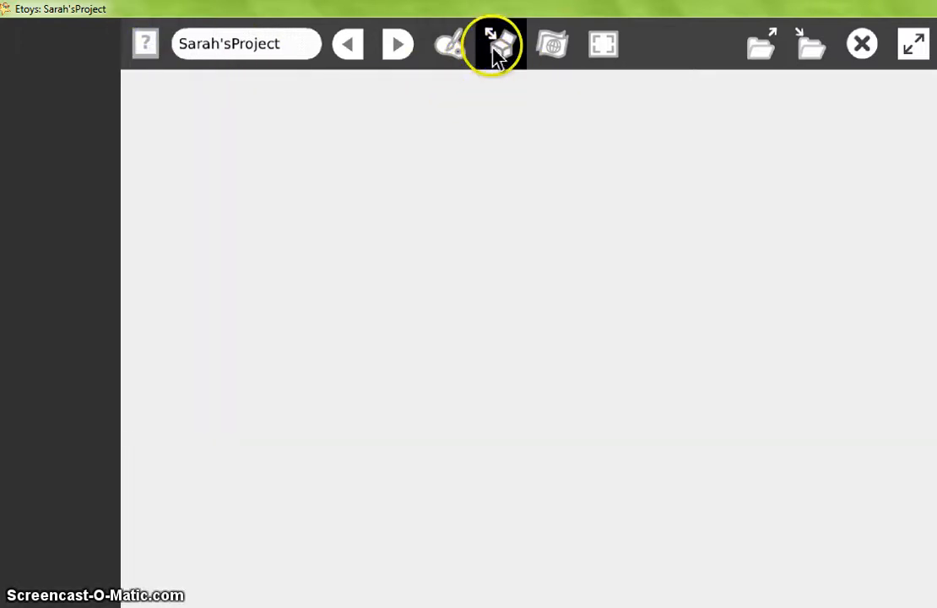
- Add a rectangle, an ellipse and a star from the supplies near each other on the blank project
left_click(497, 54)
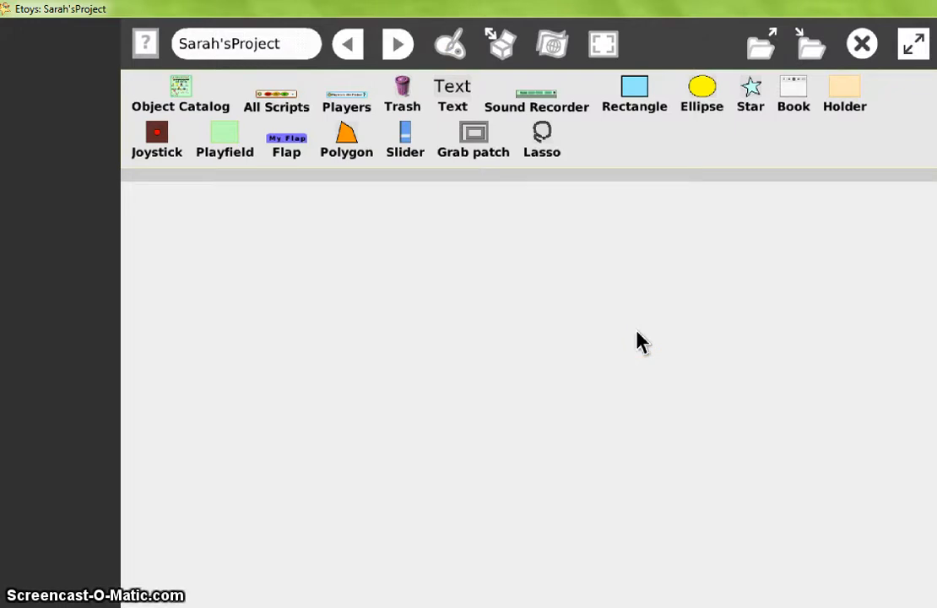
left_click(770, 166)
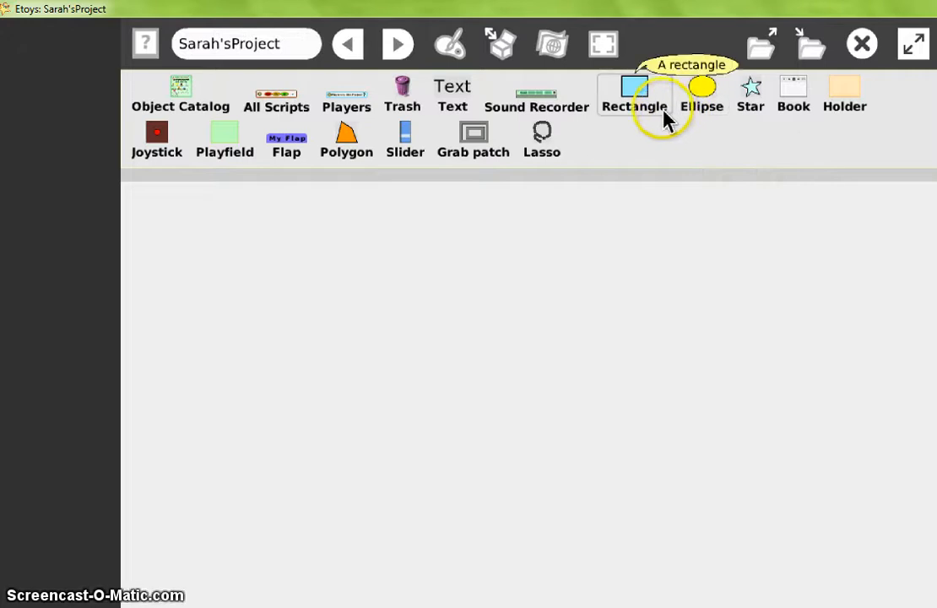
left_click_drag(665, 121, 242, 243)
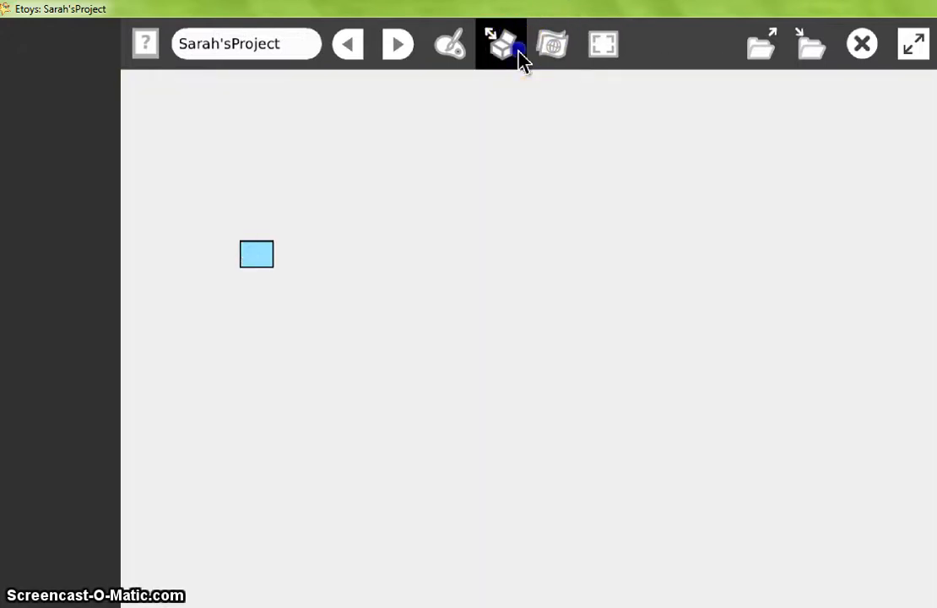
mouse_move(620, 82)
left_click_drag(699, 91, 218, 283)
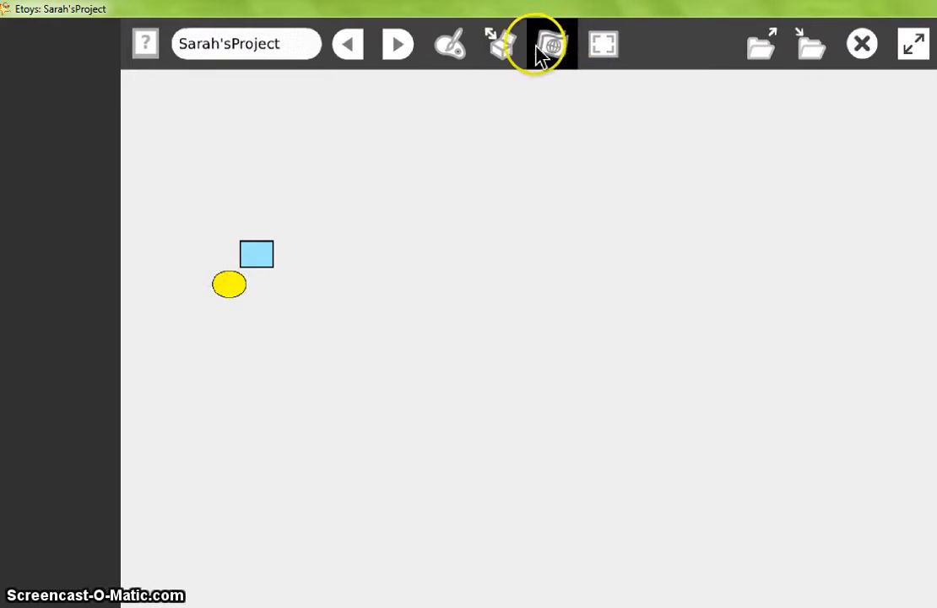
mouse_move(528, 55)
left_click_drag(763, 98, 281, 312)
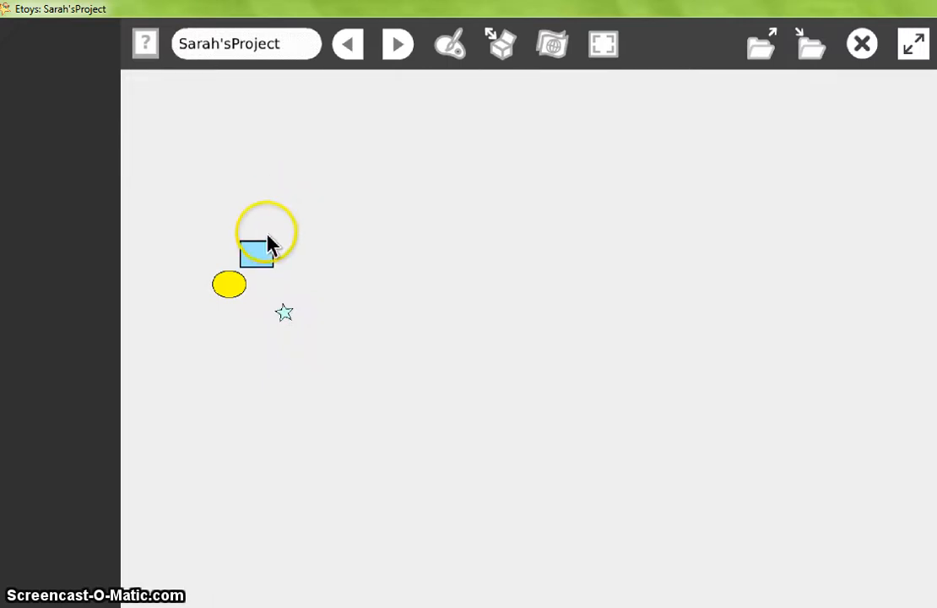
- Spread the rectangle, ellipse and star apart across the project area
left_click_drag(264, 248, 656, 169)
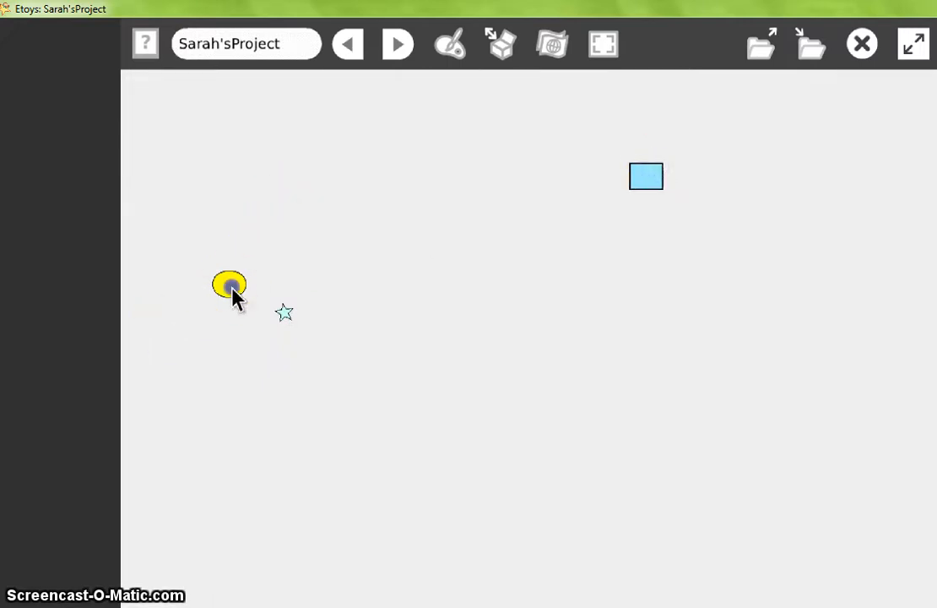
left_click_drag(231, 286, 286, 180)
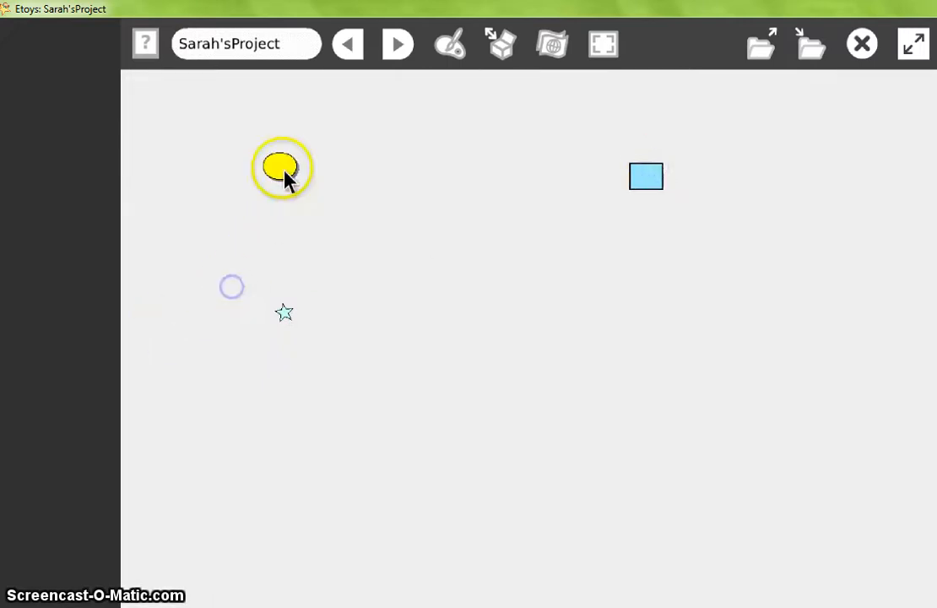
left_click(276, 318)
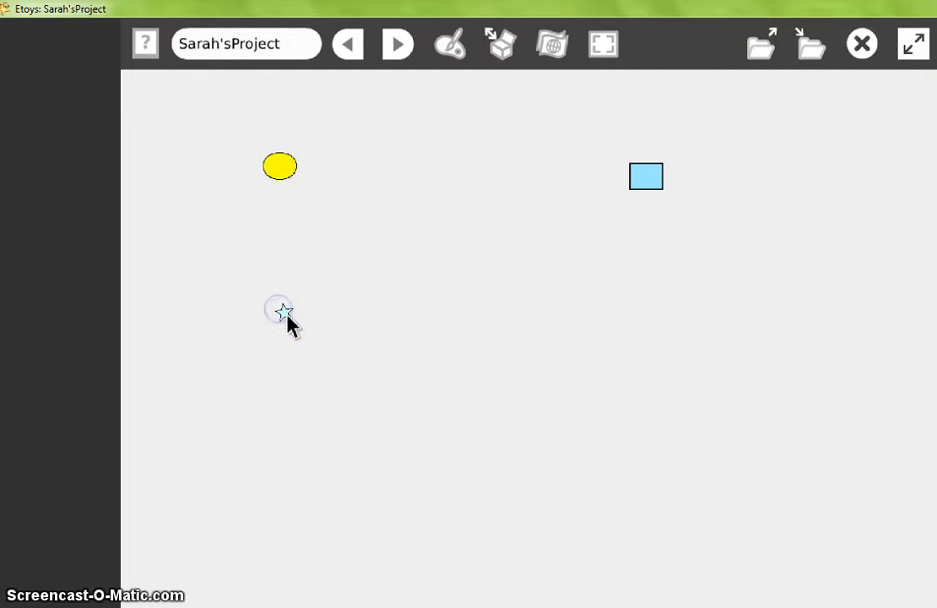
left_click_drag(286, 324, 246, 298)
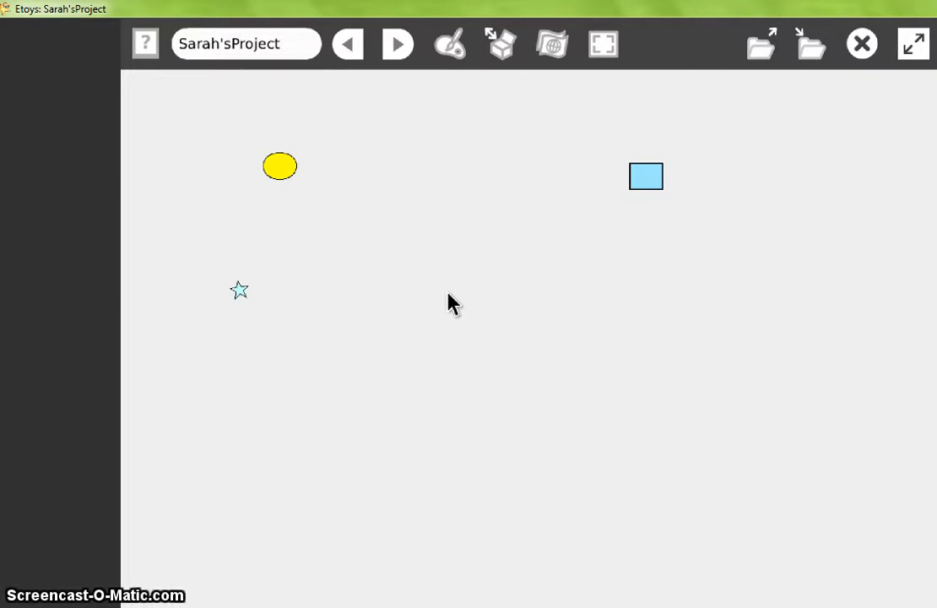
- Add a book from the supplies to the middle of the project and append two new pages to it
left_click(507, 43)
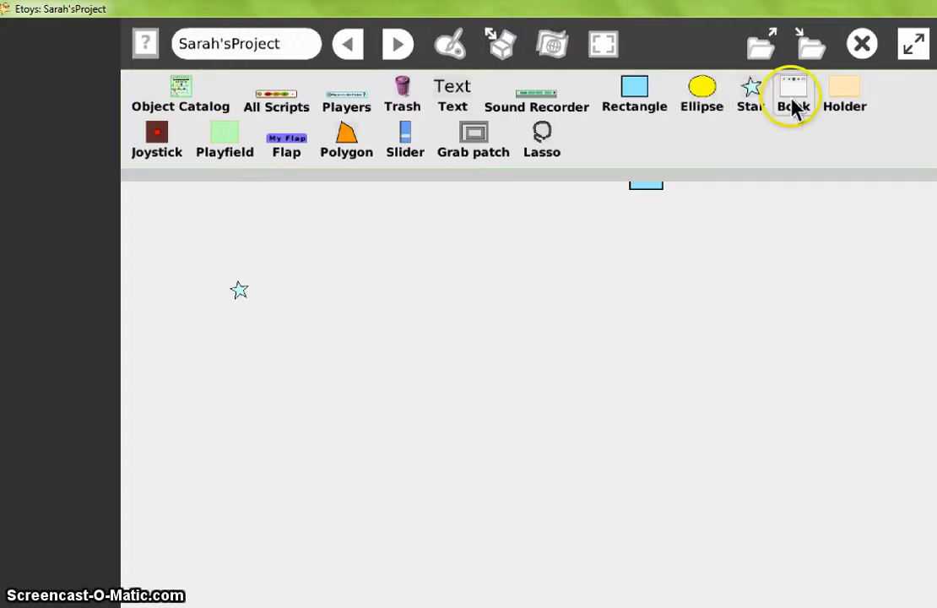
left_click_drag(793, 107, 335, 247)
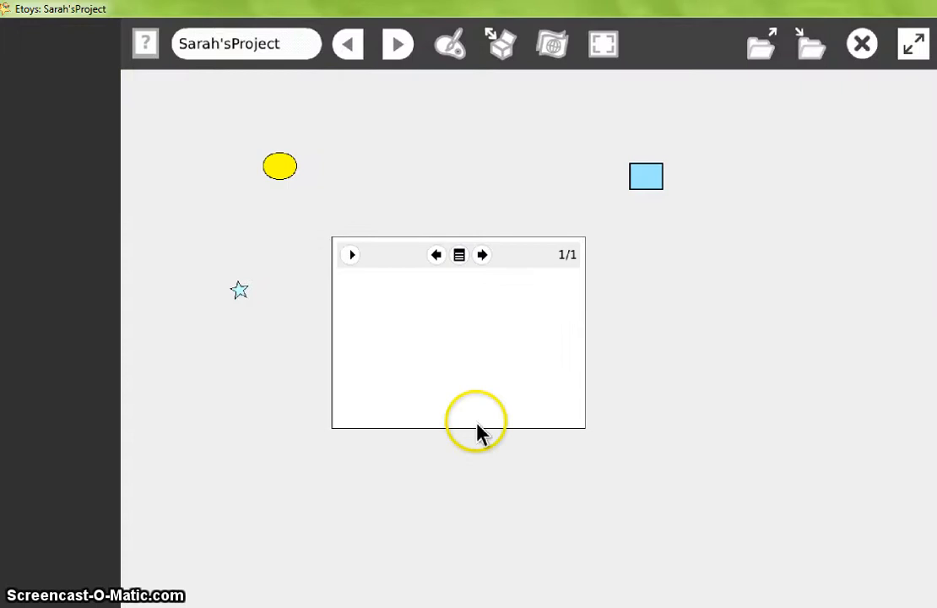
left_click(353, 255)
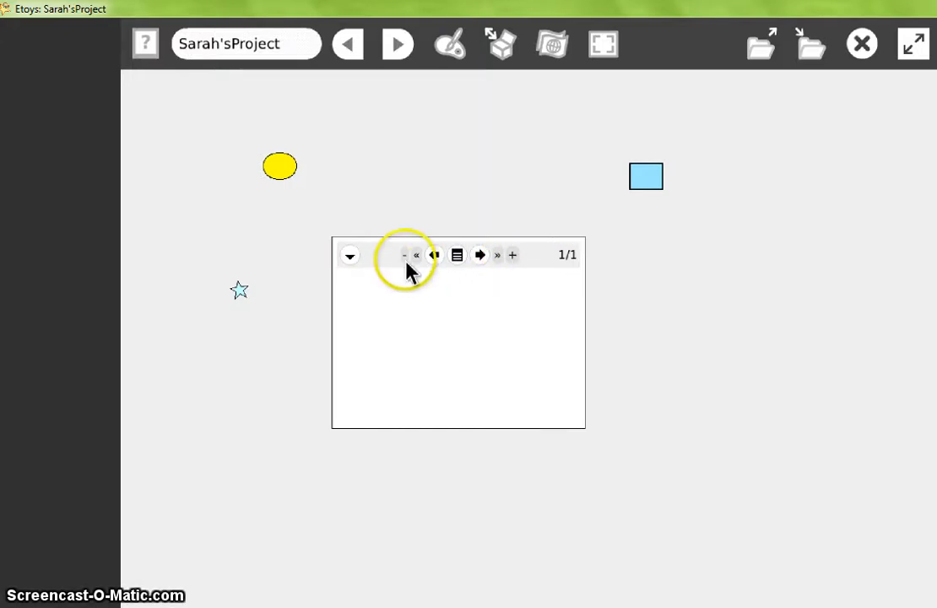
left_click(511, 262)
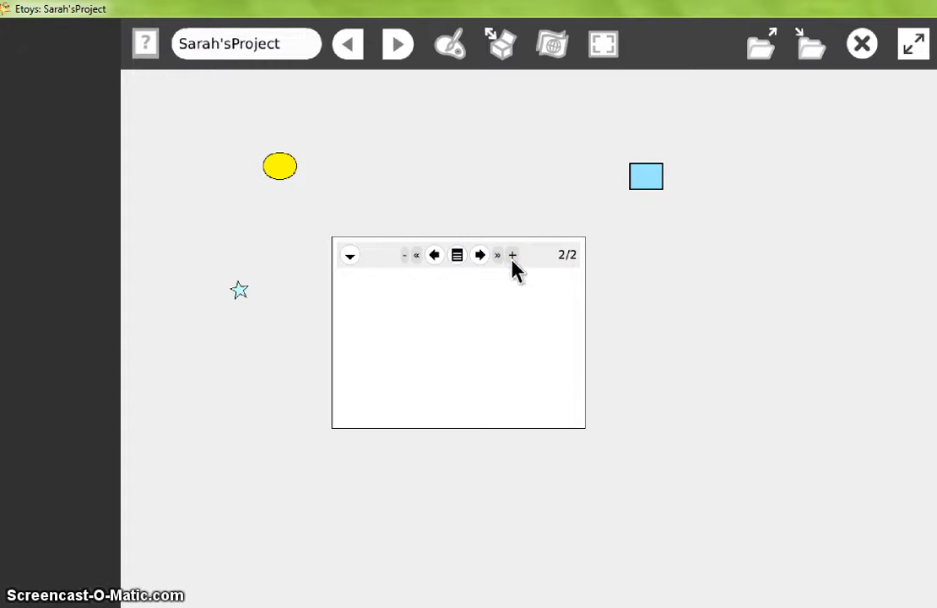
left_click(512, 264)
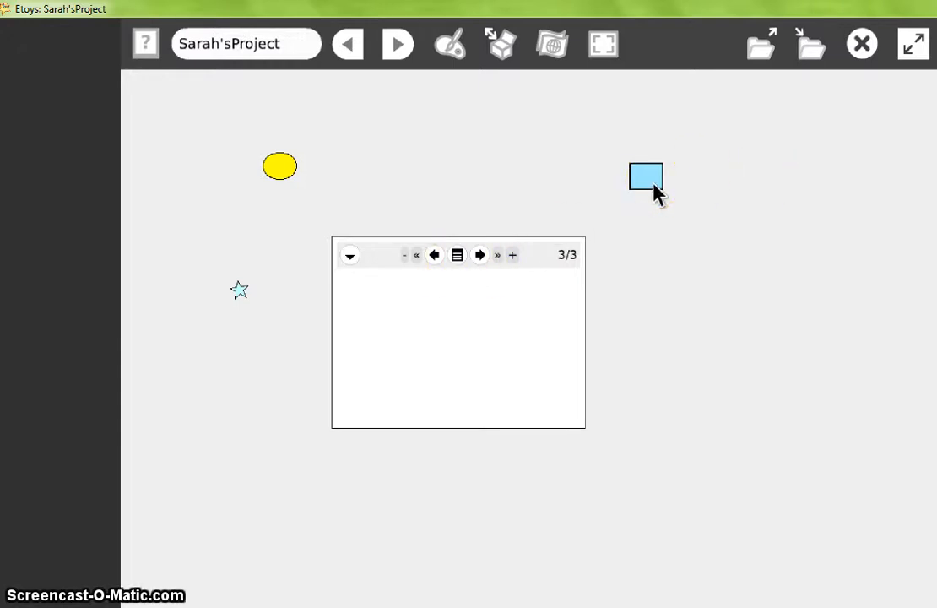
- Place the rectangle and ellipse on the book's third page and the star on its second page
left_click_drag(656, 193, 416, 338)
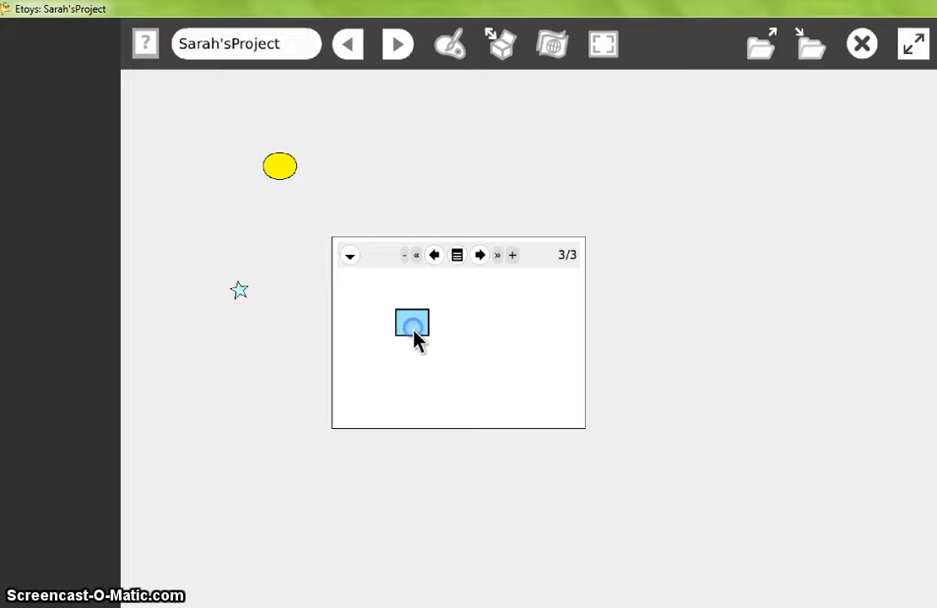
left_click_drag(283, 164, 502, 330)
left_click(434, 255)
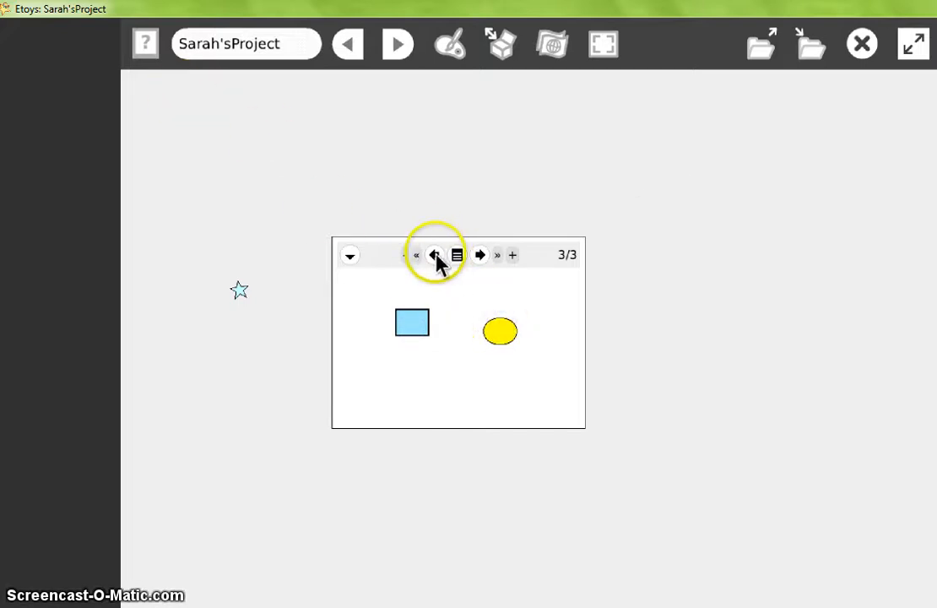
left_click(243, 316)
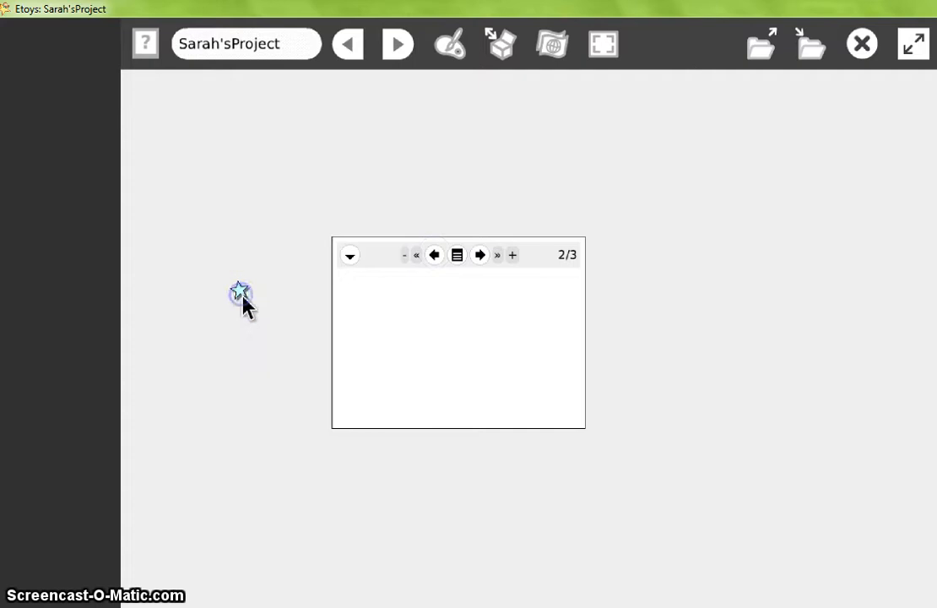
left_click(434, 255)
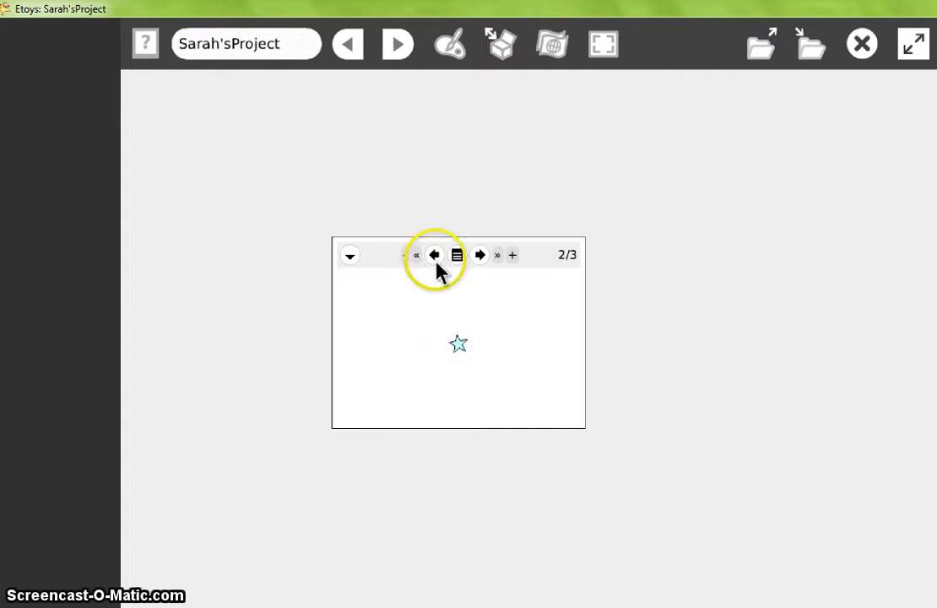
- Reduce the book to fewer controls and flip back and forth through its pages, ending on page 3
left_click(353, 258)
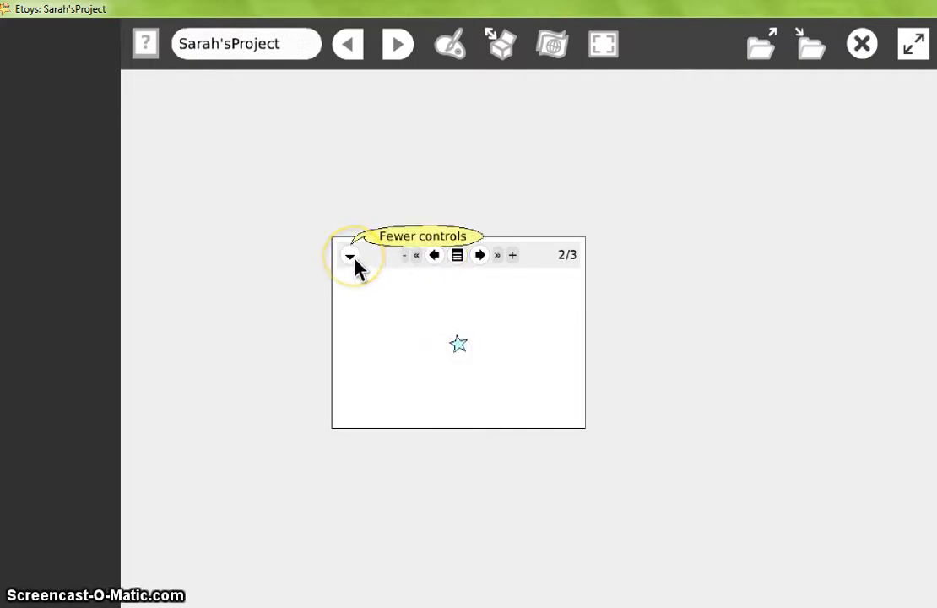
left_click(530, 266)
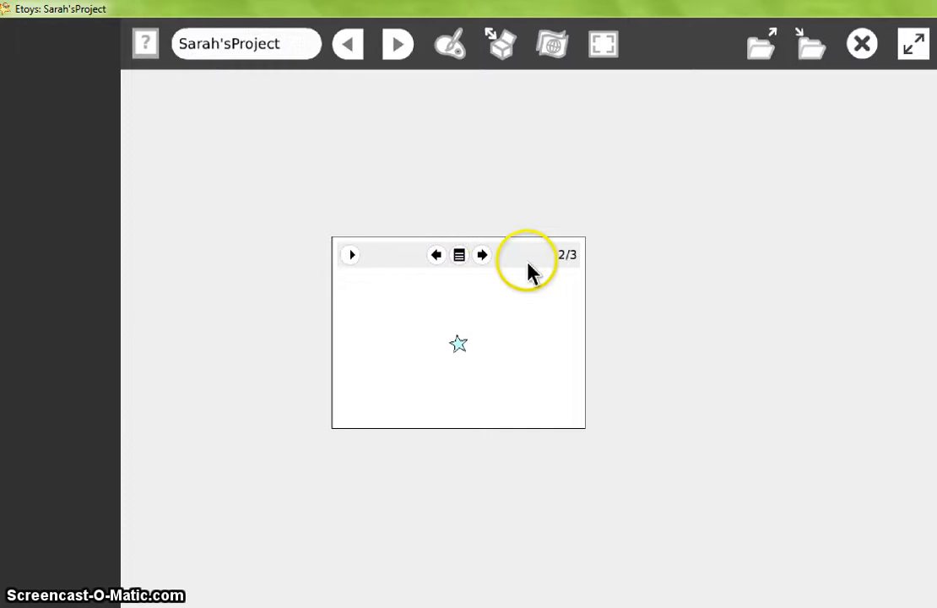
left_click(435, 255)
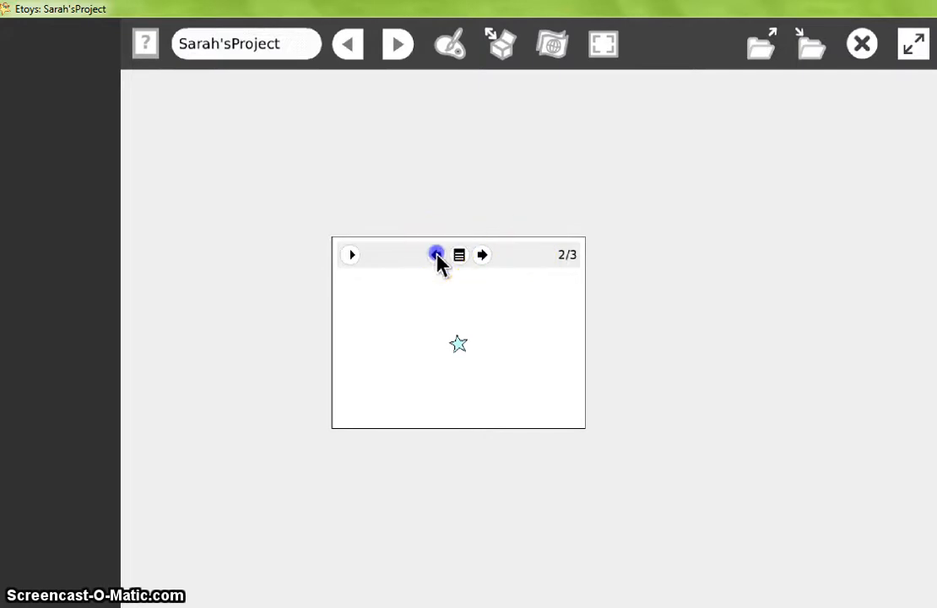
left_click(483, 256)
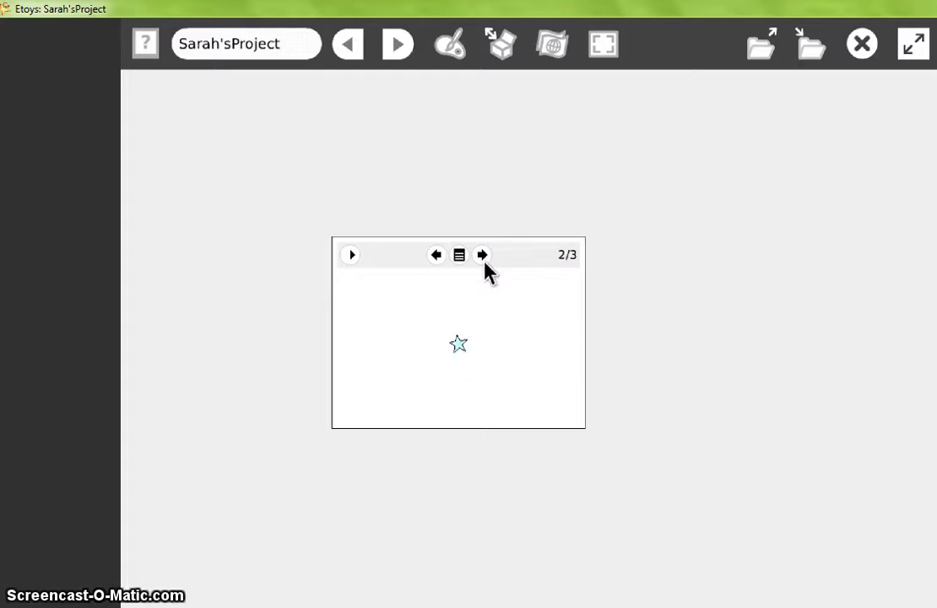
left_click(477, 278)
left_click(483, 254)
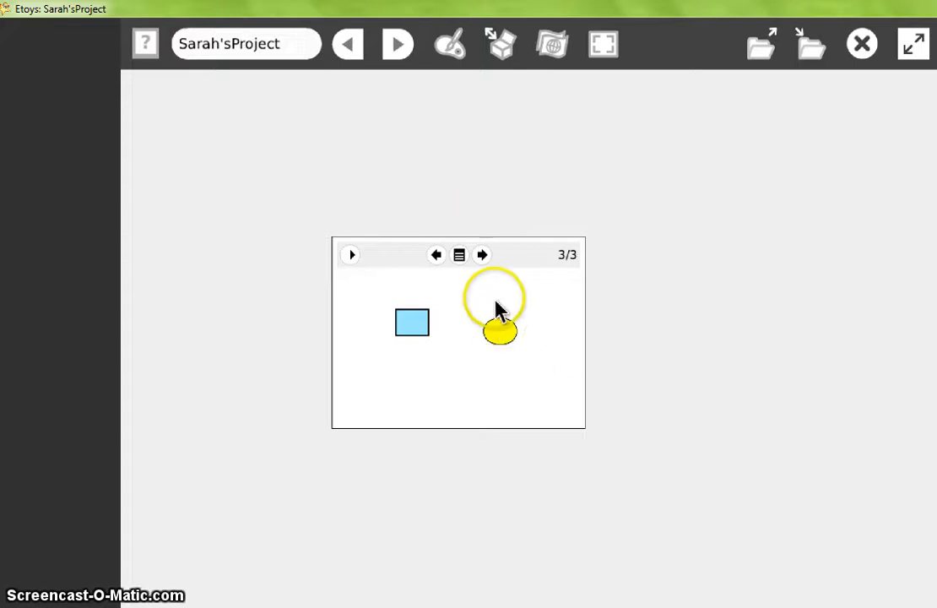
- Add a text object from the supplies beside the book and change it to "Hello my name is" followed by the author's first name
left_click(502, 42)
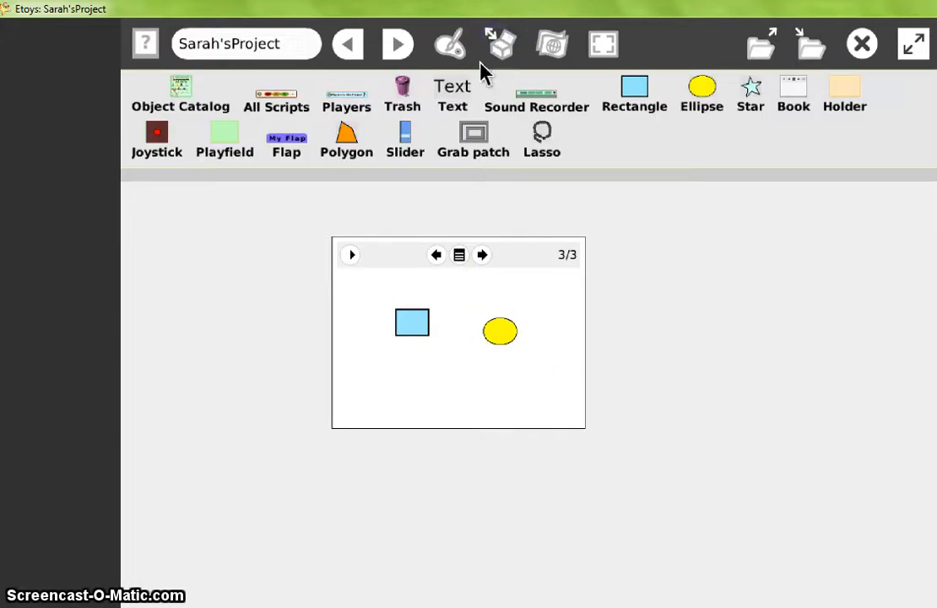
left_click_drag(470, 93, 667, 216)
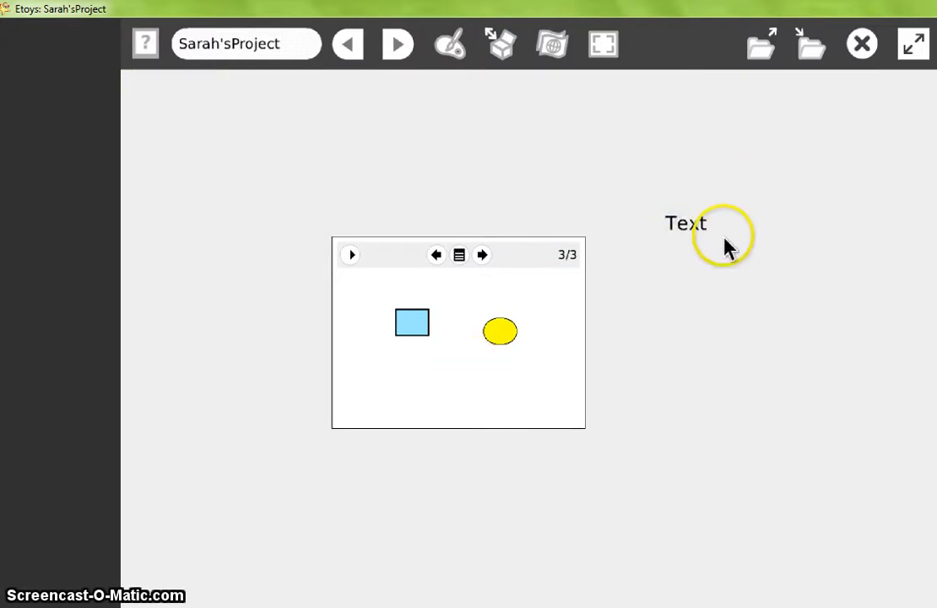
left_click(689, 224)
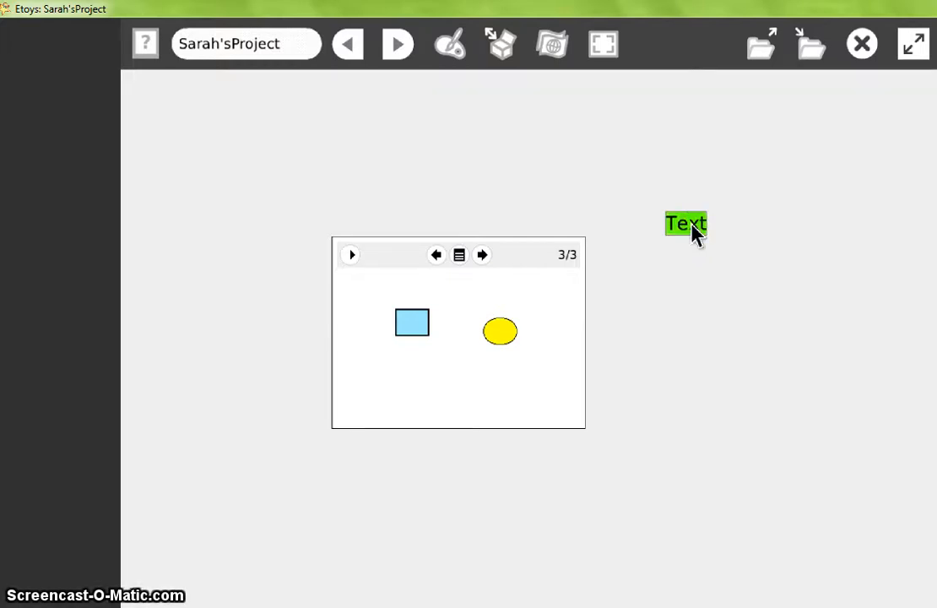
type("Hello mu")
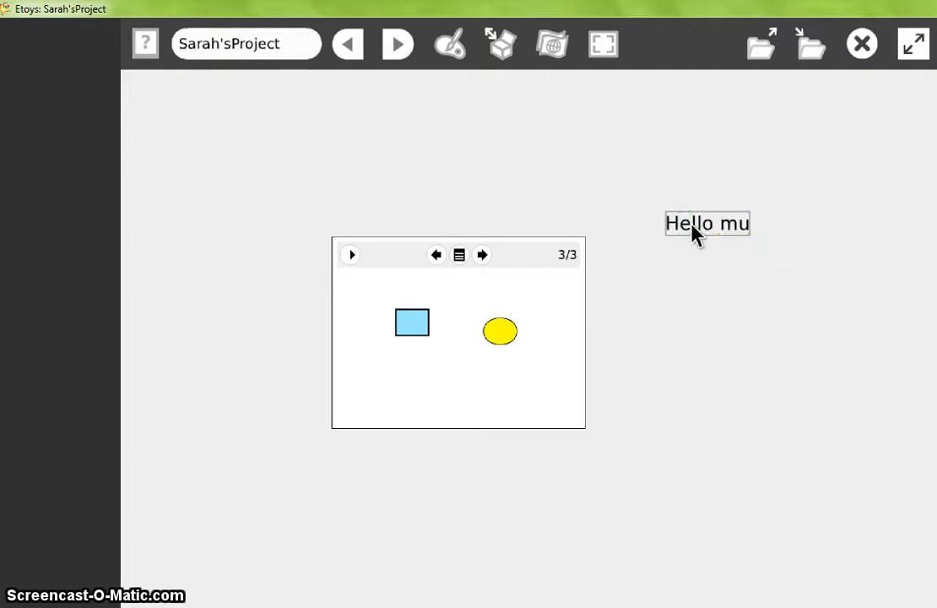
key("BackSpace")
type("y name is")
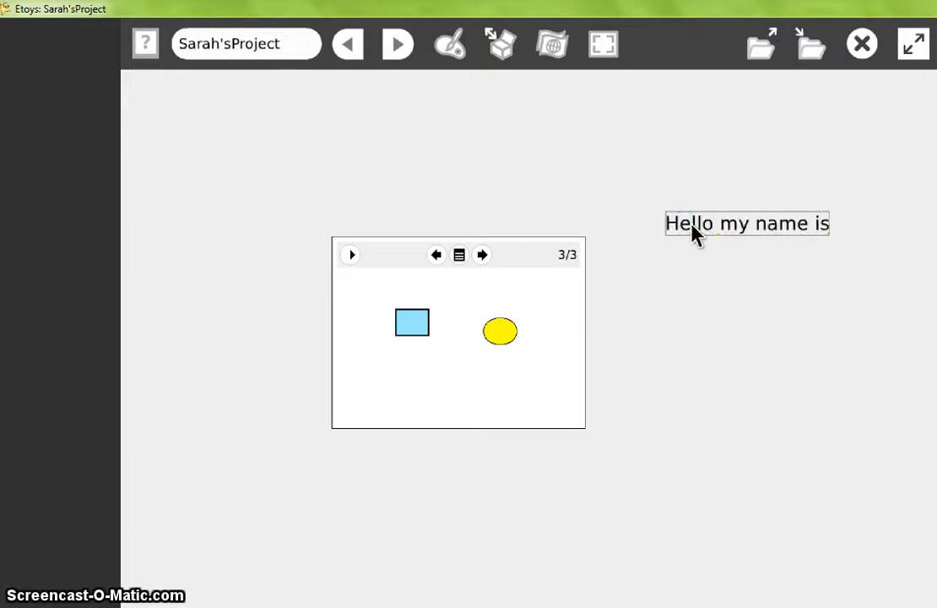
type(" Sarah")
key("Return")
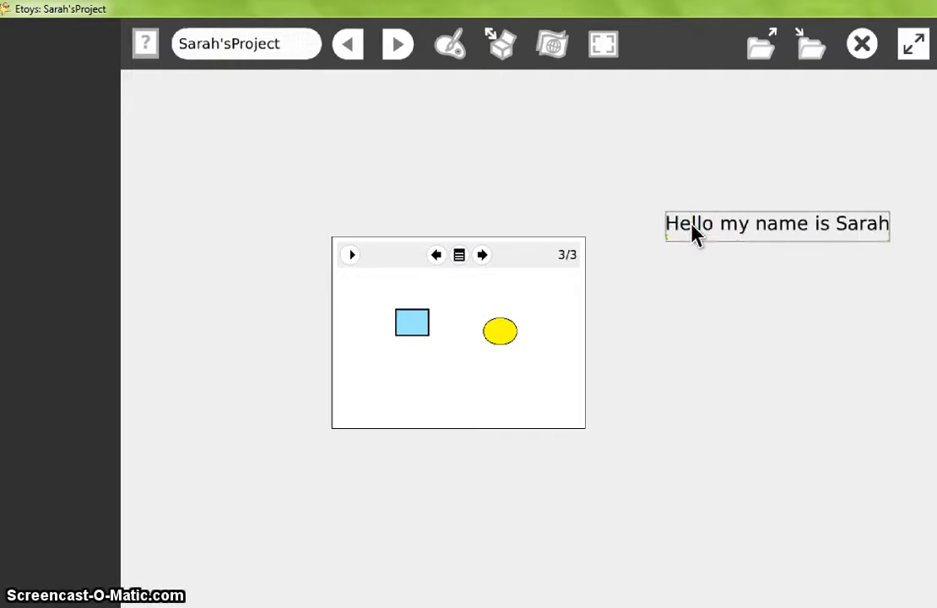
left_click(872, 291)
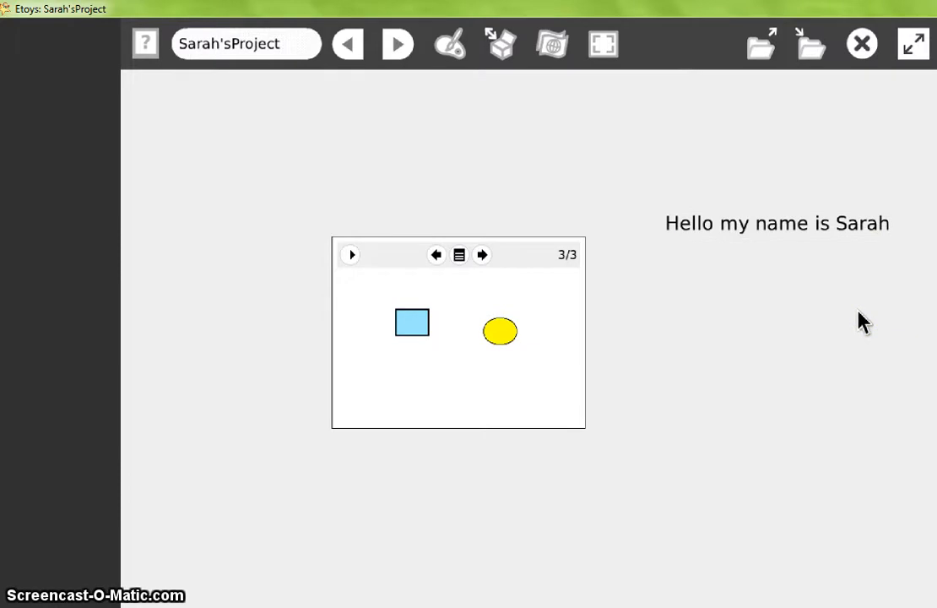
- Place an Object Catalog below the greeting text and add a curve and a RoundRect from it to the book's third page
left_click(498, 43)
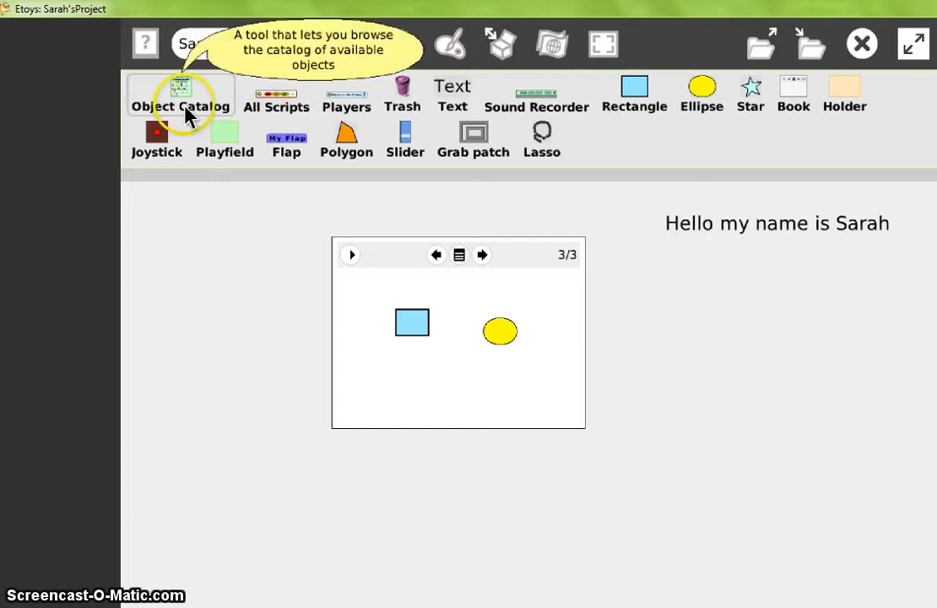
left_click_drag(188, 119, 638, 279)
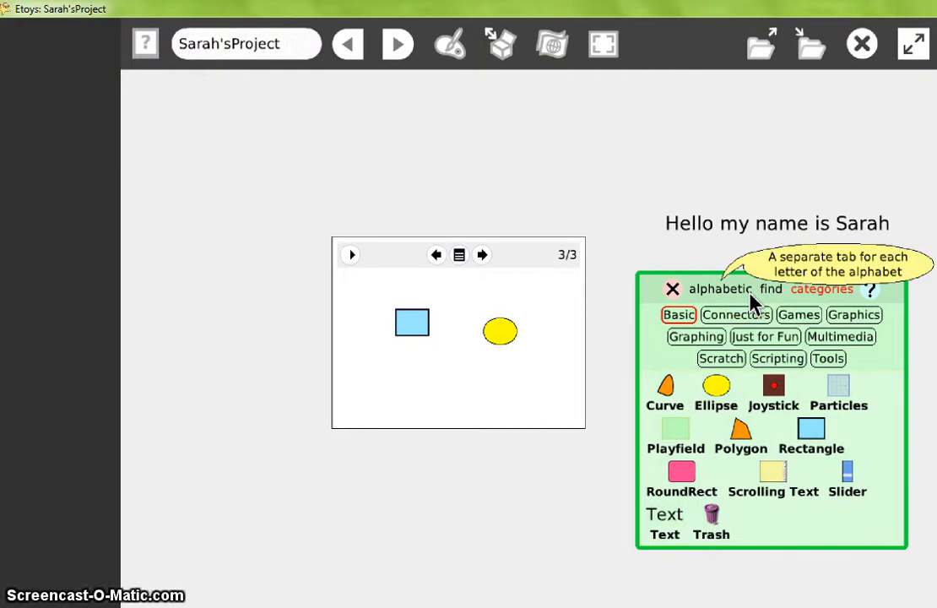
left_click_drag(675, 404, 445, 365)
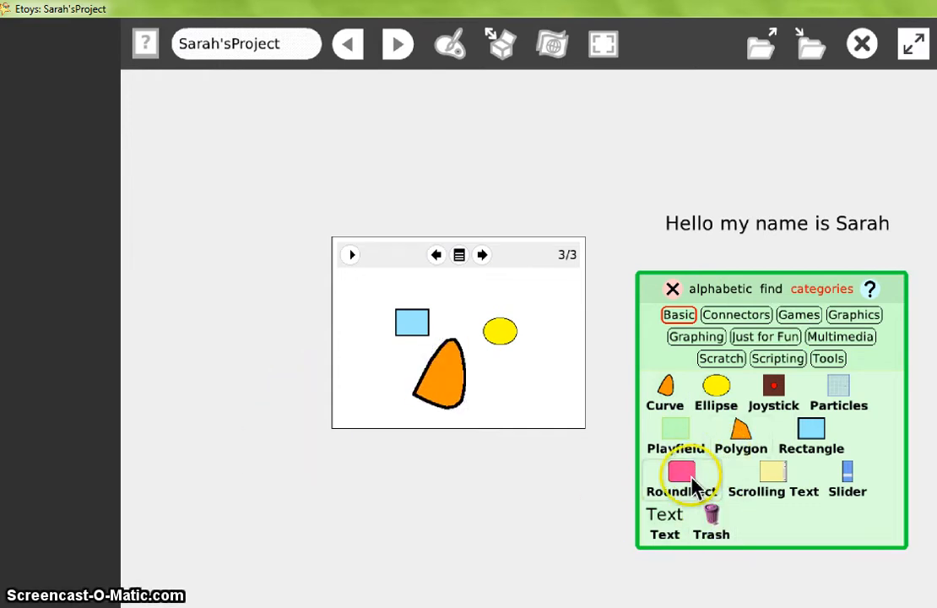
left_click_drag(697, 489, 372, 356)
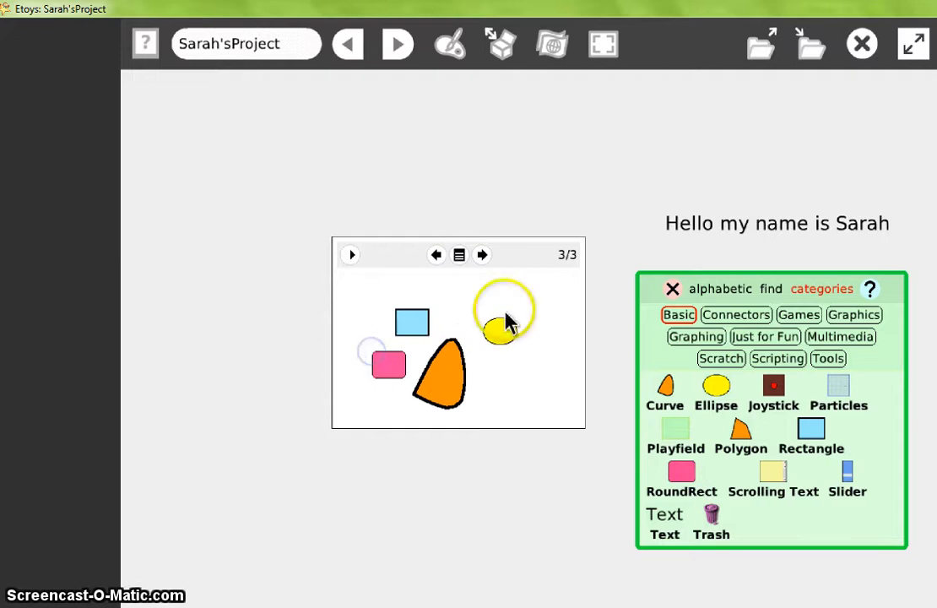
- Add a joystick and a slider from the Basic category to the book's second page
left_click(437, 255)
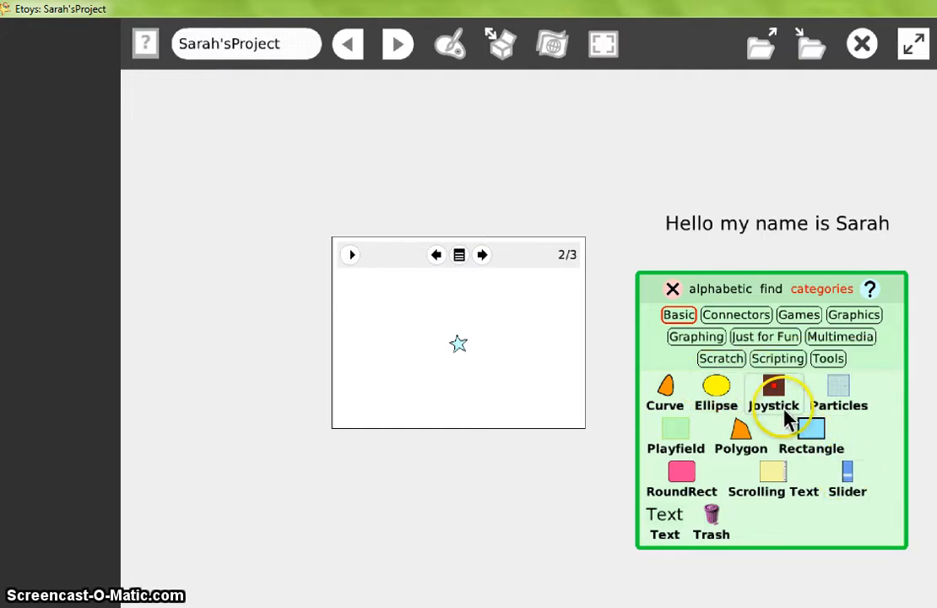
left_click_drag(785, 414, 498, 390)
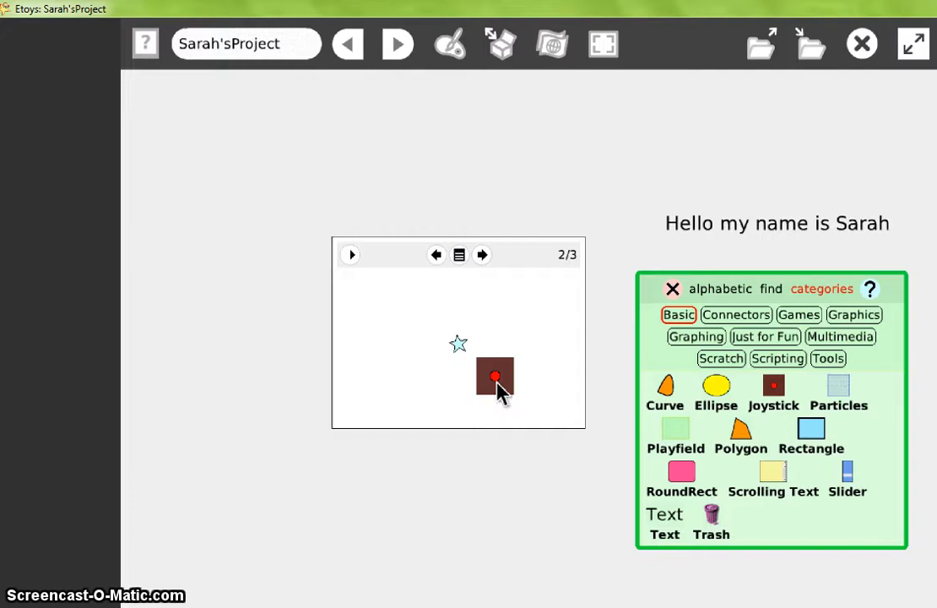
left_click_drag(874, 487, 378, 288)
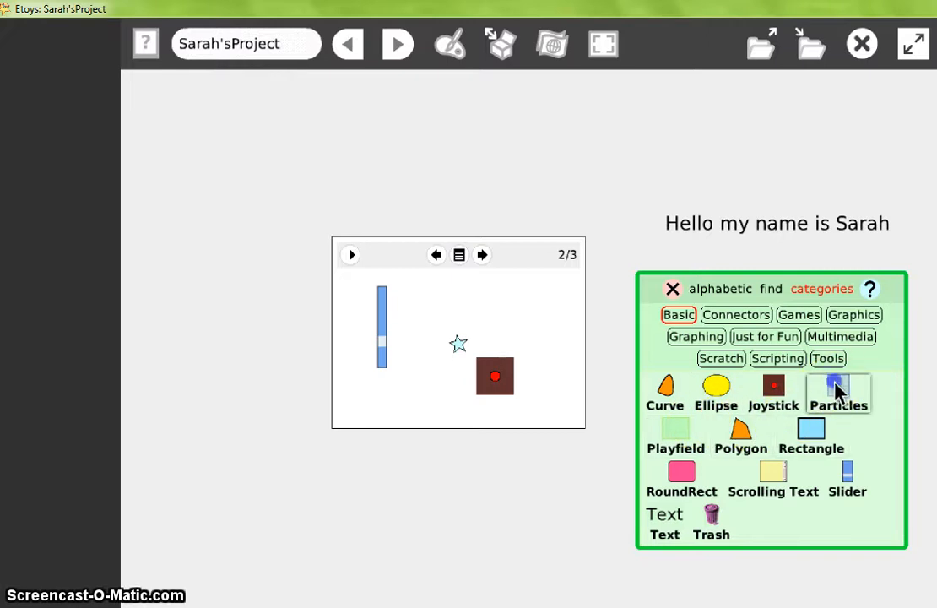
- Add the Particles object to the project, then move the book and the two black squares so they no longer overlap
left_click_drag(835, 385, 141, 330)
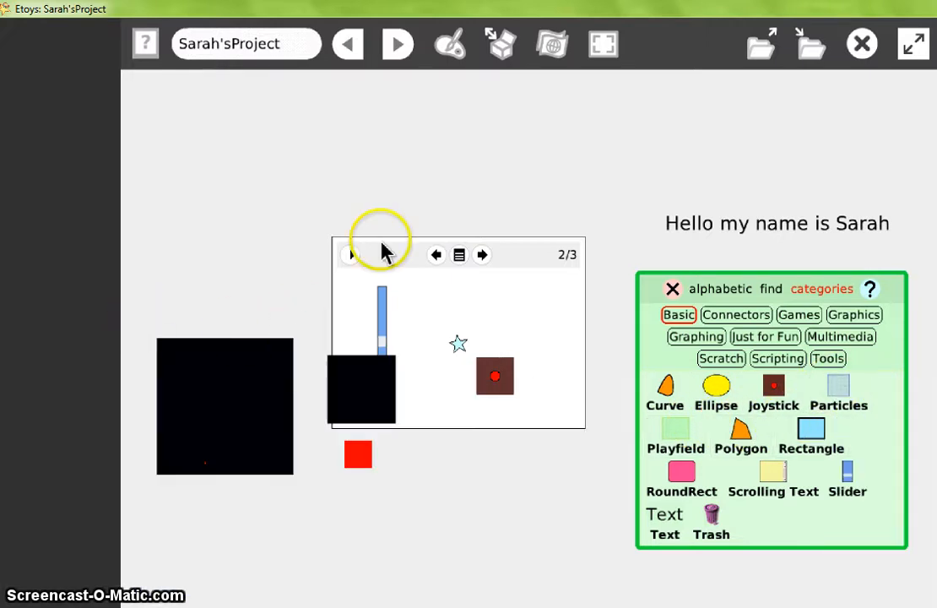
left_click_drag(389, 247, 419, 156)
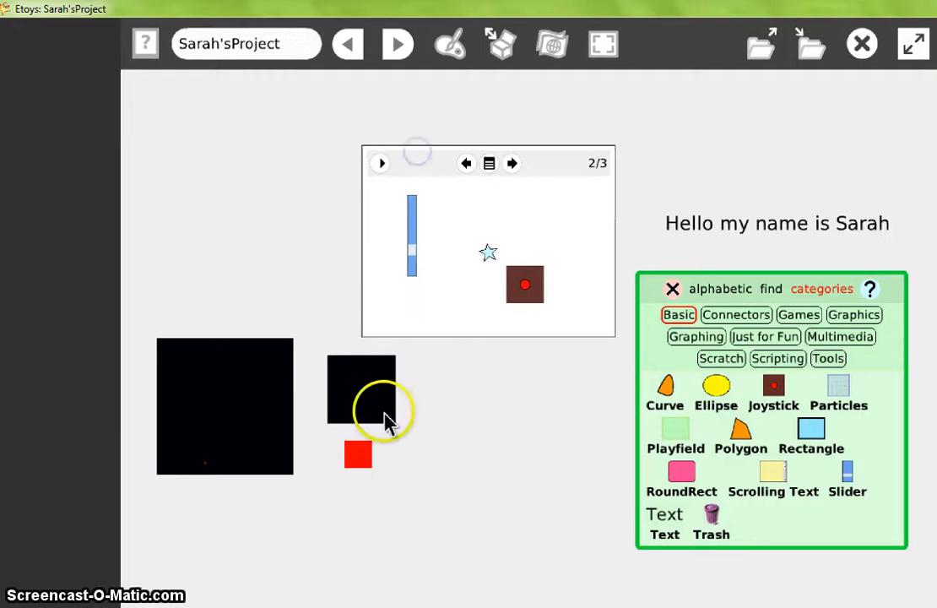
left_click_drag(366, 422, 237, 252)
left_click_drag(268, 439, 321, 387)
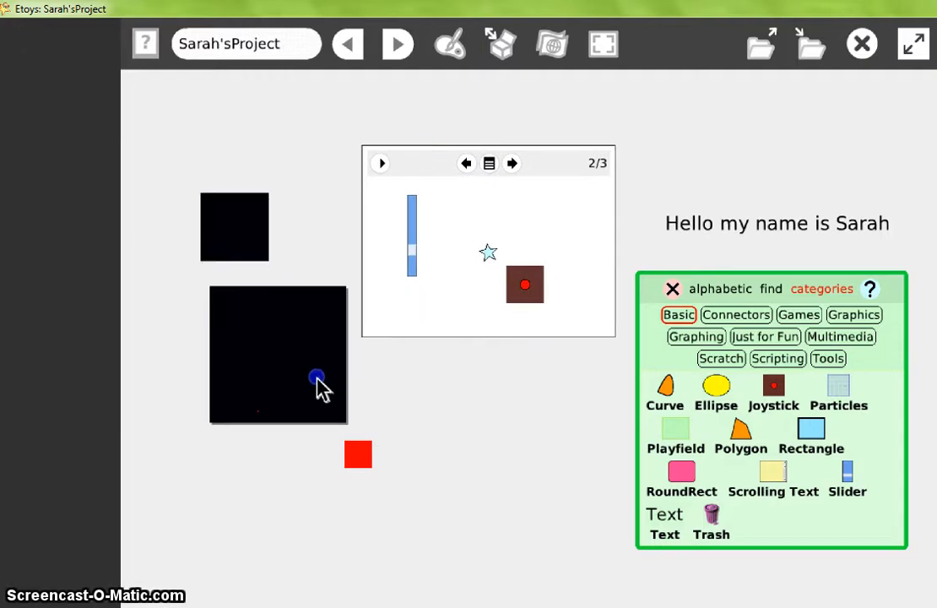
- Add a playfield below the book and place the red square and the small black square inside it
left_click_drag(670, 419, 404, 378)
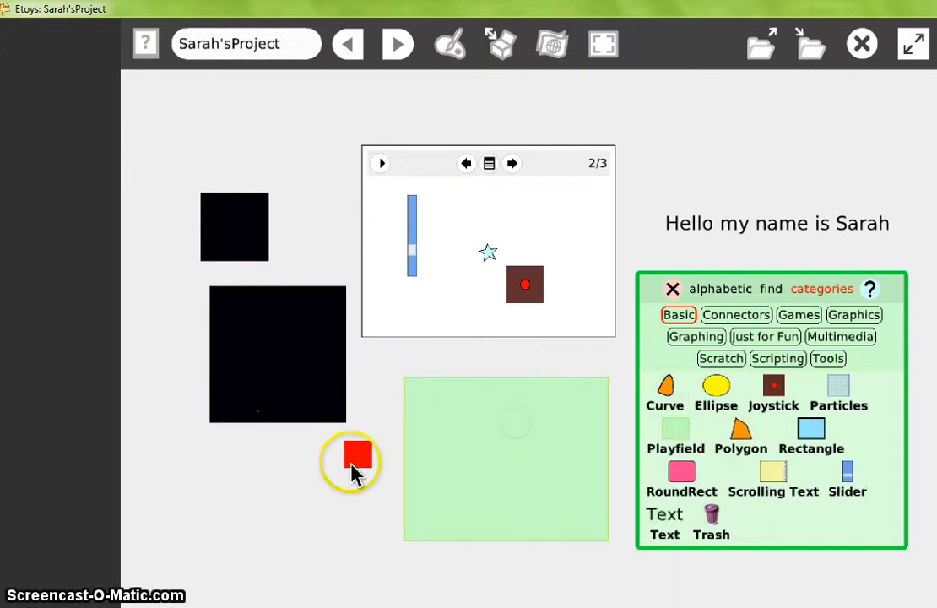
left_click_drag(357, 460, 521, 447)
left_click_drag(268, 363, 215, 415)
left_click_drag(246, 219, 488, 478)
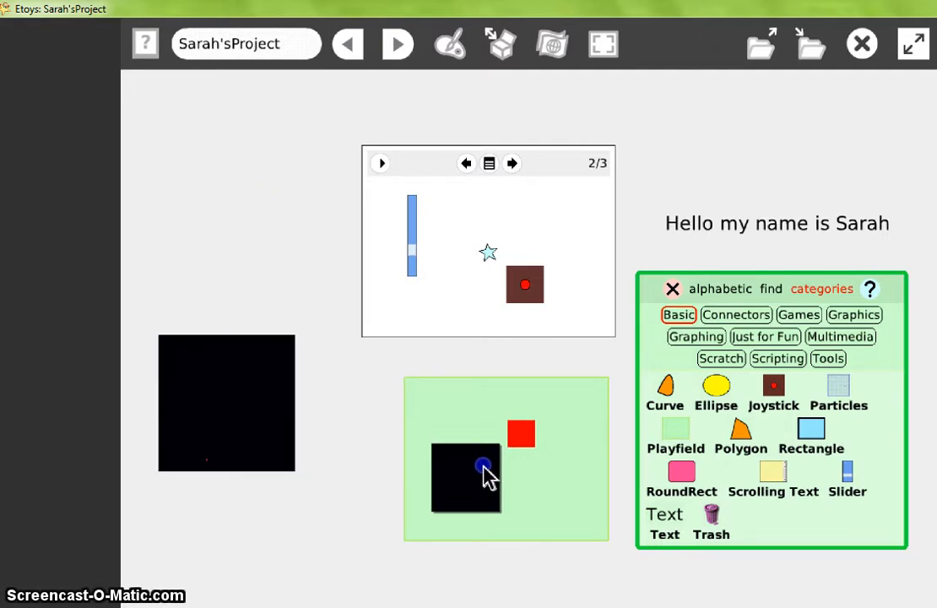
- Browse the Connectors category of the catalog and add a Chess game from the Games category to the project
left_click(749, 316)
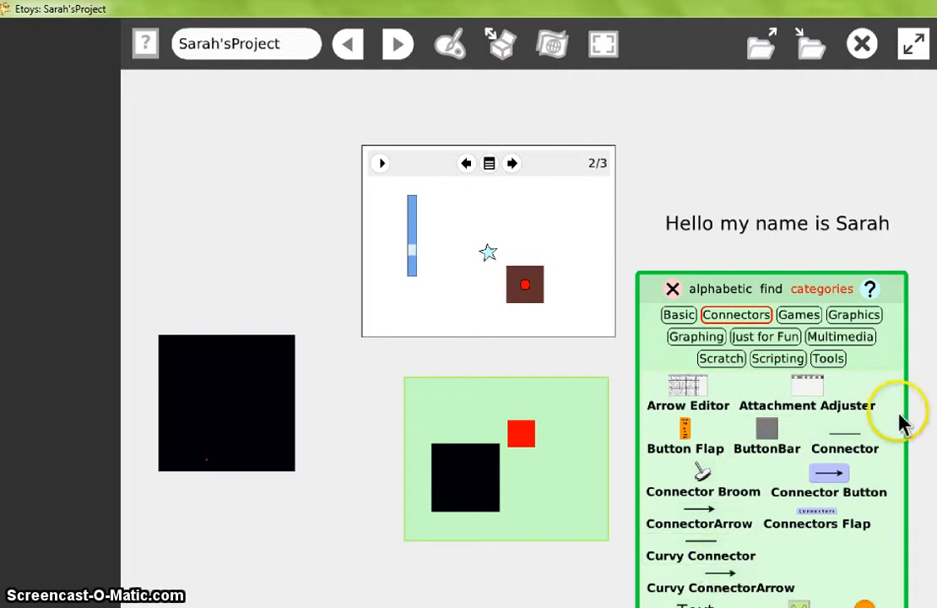
left_click(792, 319)
left_click_drag(671, 394, 98, 114)
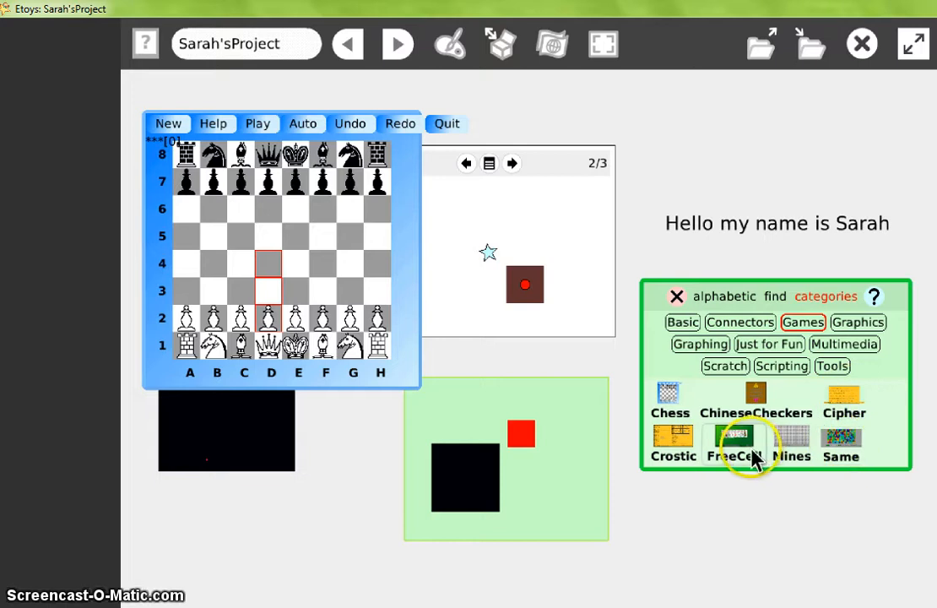
- Add a circle and a rectangle from the Graphics category side by side above the greeting text
left_click(859, 325)
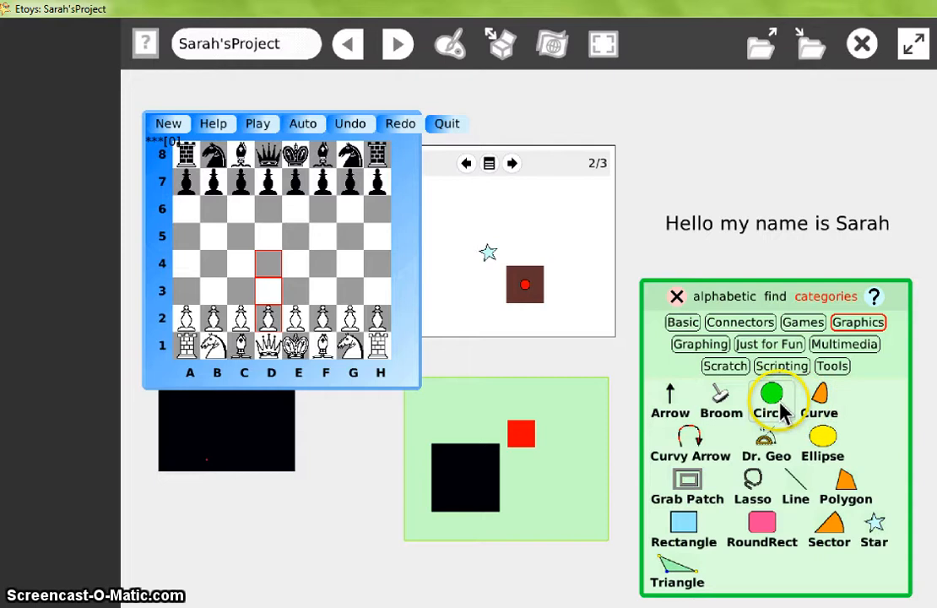
mouse_move(778, 410)
left_mouse_down()
mouse_move(746, 232)
mouse_move(694, 111)
mouse_move(690, 118)
left_mouse_up()
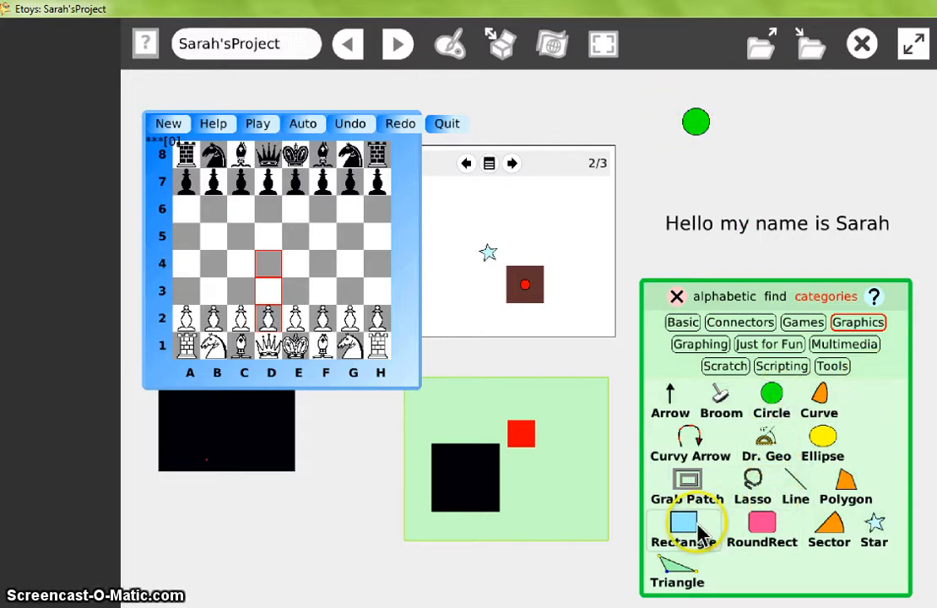
left_click_drag(671, 537, 717, 120)
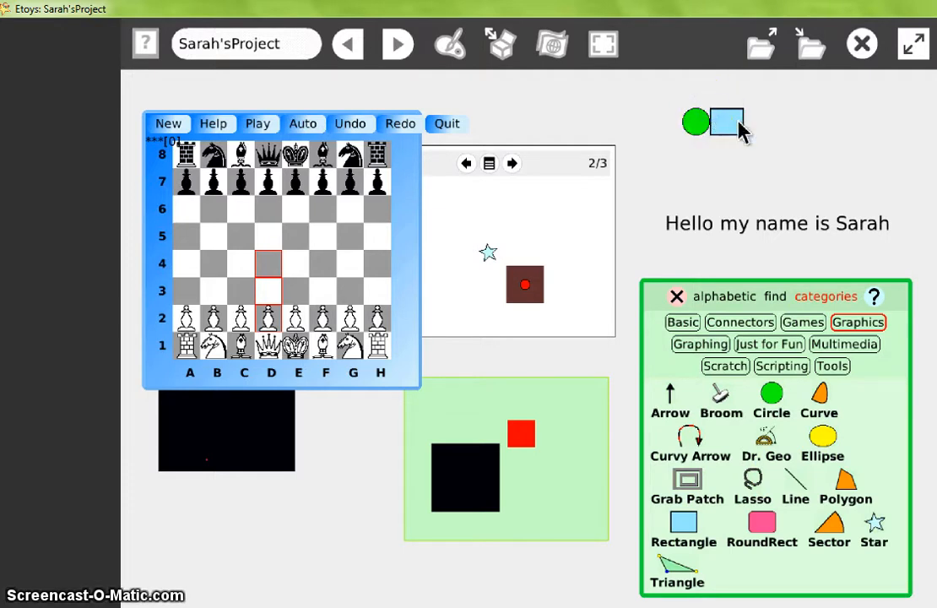
- Copy the adjoining circle and rectangle as one picture with the Lasso and place the copy beside the originals
left_click(707, 132)
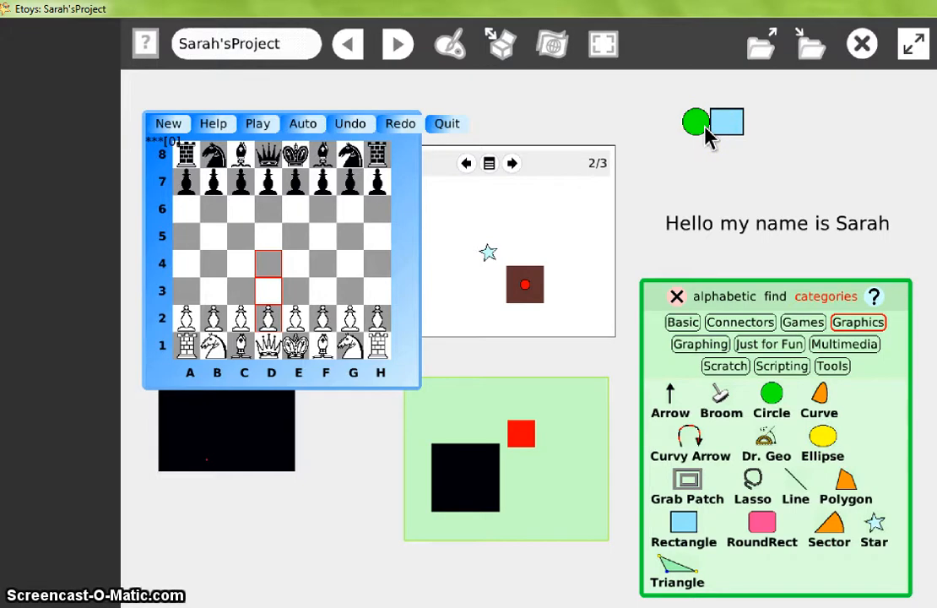
left_click(751, 477)
left_click_drag(687, 107, 683, 120)
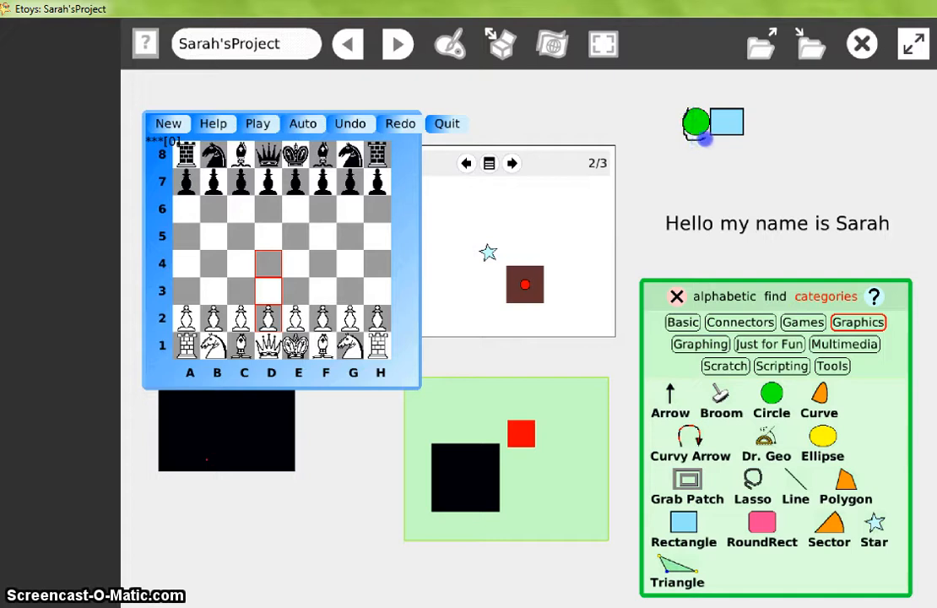
left_click_drag(731, 139, 748, 123)
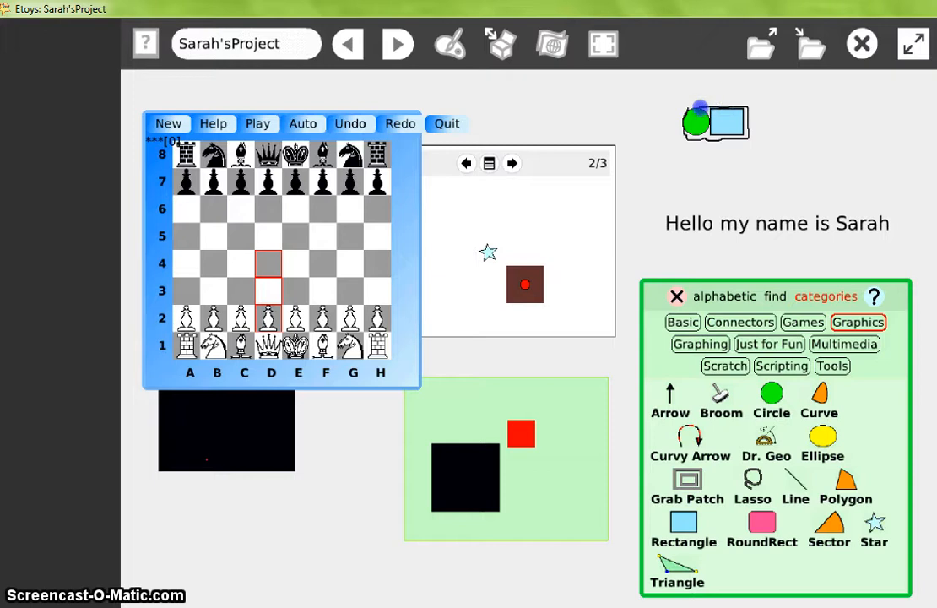
left_click_drag(693, 107, 688, 108)
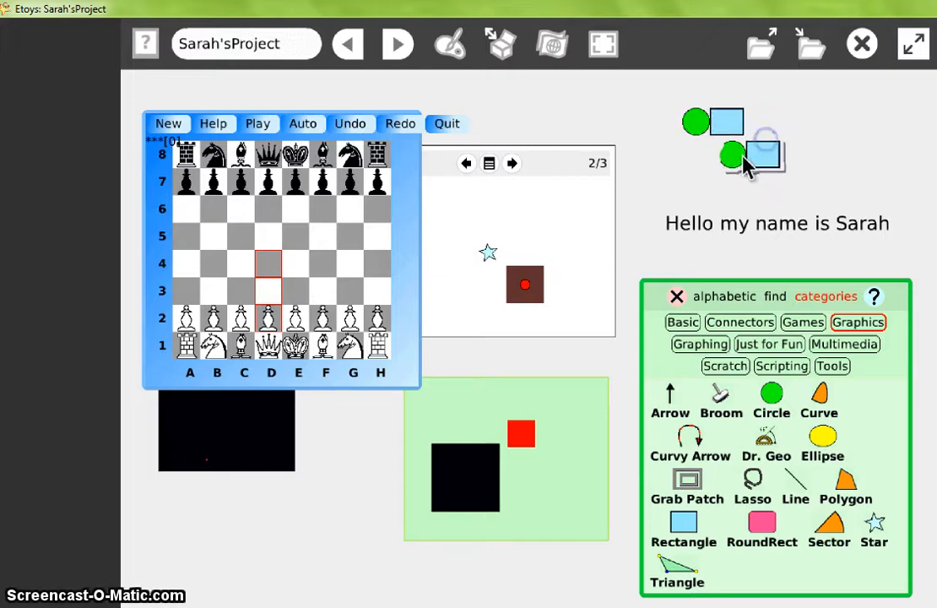
left_click(808, 143)
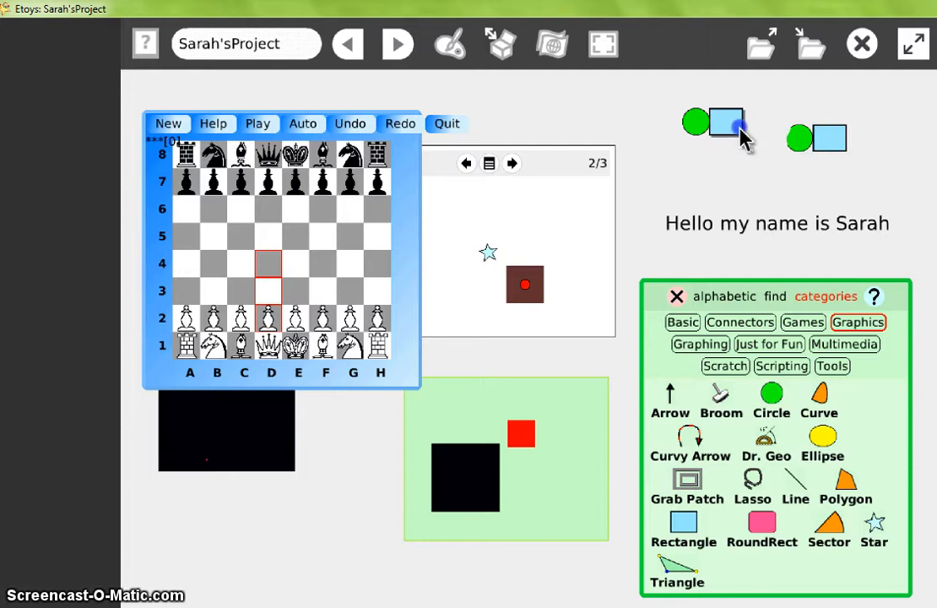
- Pull the original circle and rectangle apart and move the lassoed copy slightly as a single piece
left_click_drag(743, 130, 743, 145)
left_click_drag(697, 122, 684, 127)
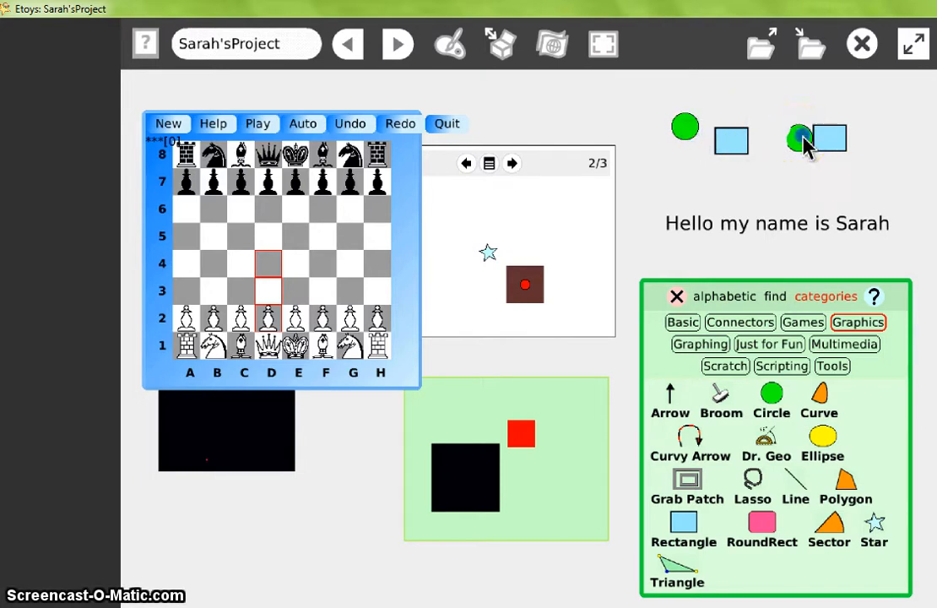
left_click_drag(798, 138, 790, 119)
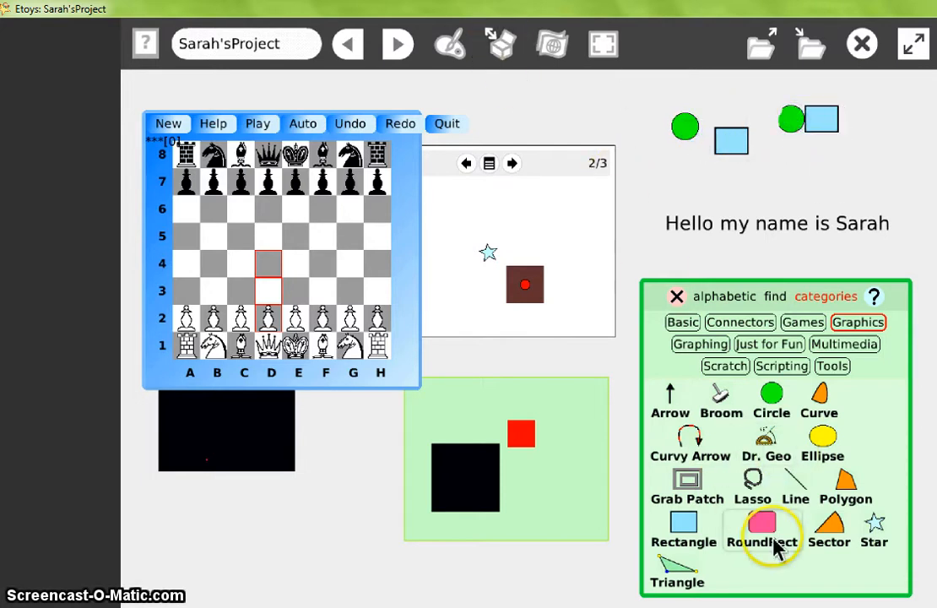
left_click(506, 44)
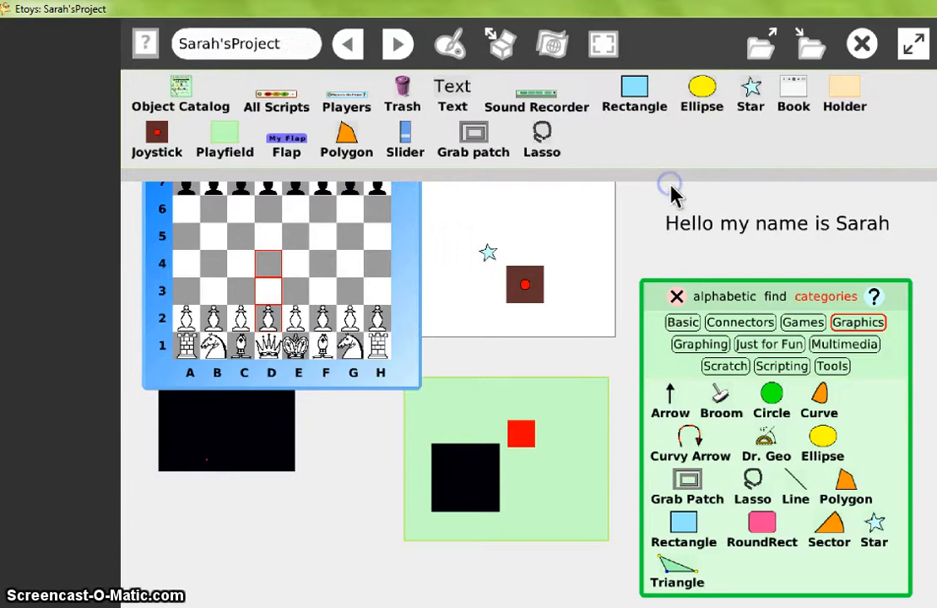
left_click(500, 38)
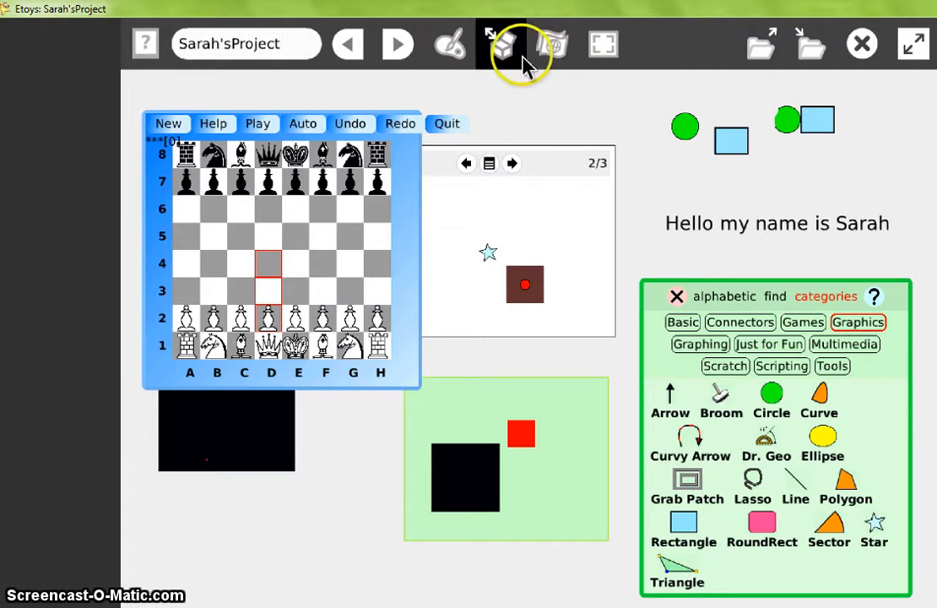
- Add a SoundRecorder from the catalog's Multimedia category below the large black Particles square
left_click(832, 346)
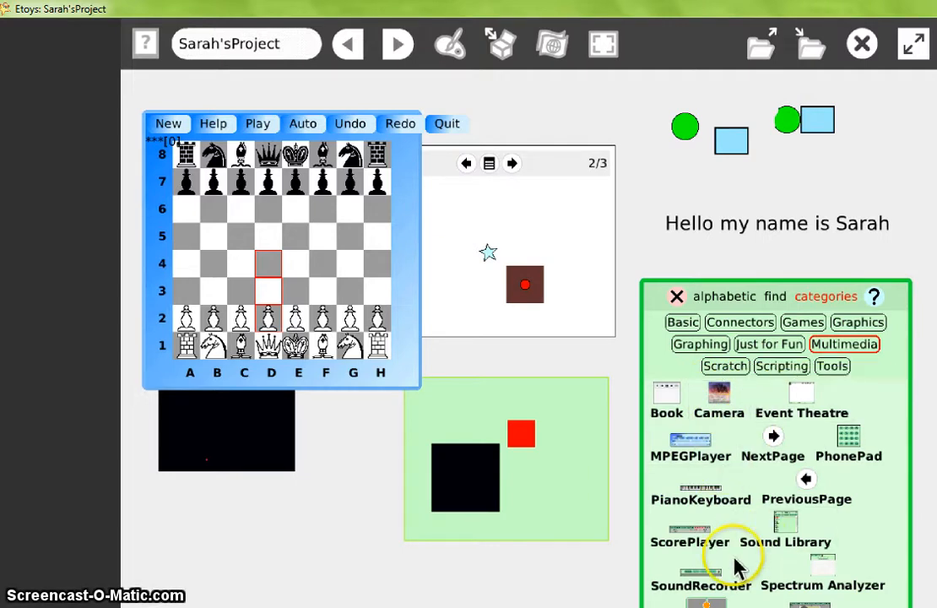
left_click_drag(715, 577, 178, 524)
left_click(238, 542)
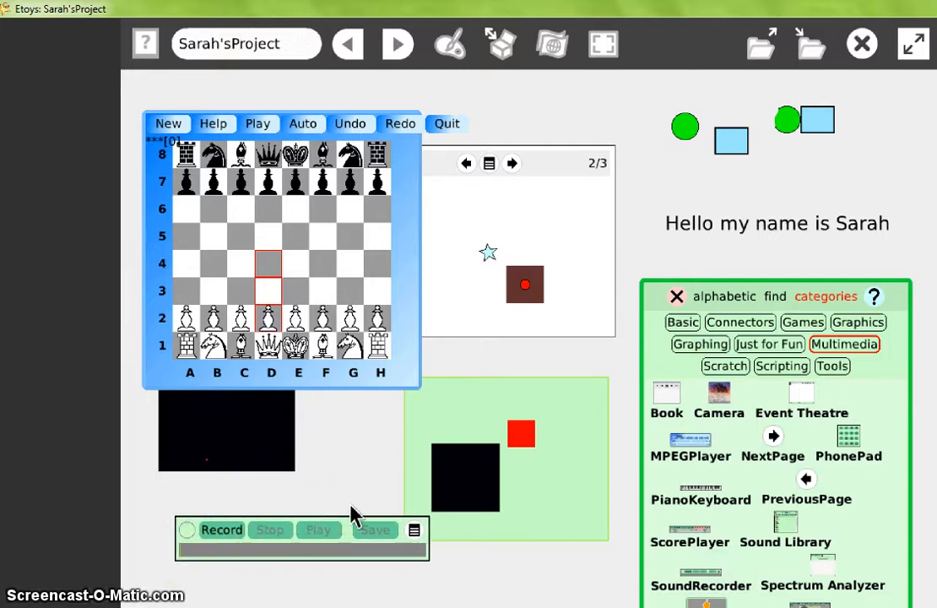
- Add a PianoKeyboard from the catalog's Multimedia category across the lower part of the chess board and play several of its keys
left_click_drag(701, 508, 78, 320)
left_click(202, 360)
left_click(234, 361)
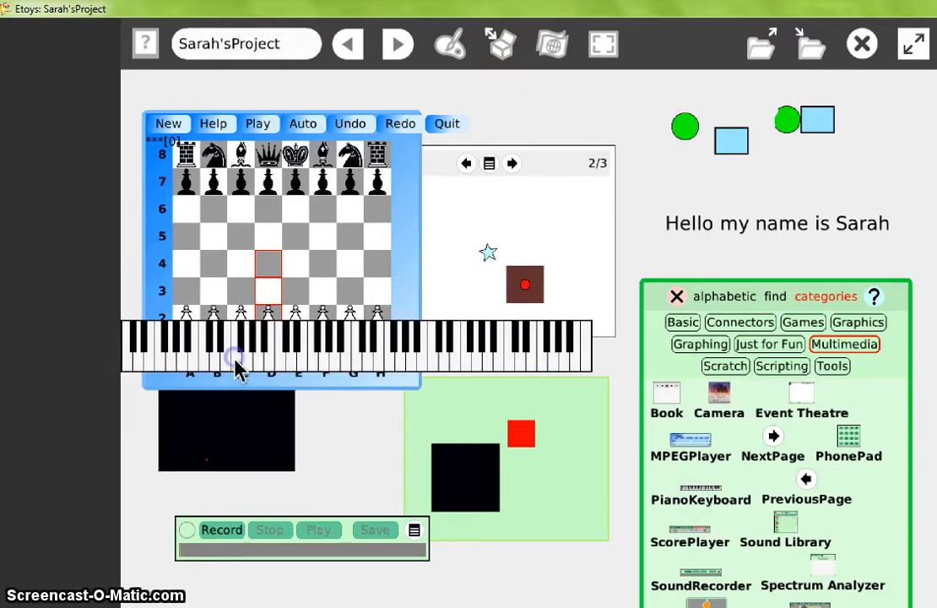
left_click(297, 367)
left_click(362, 365)
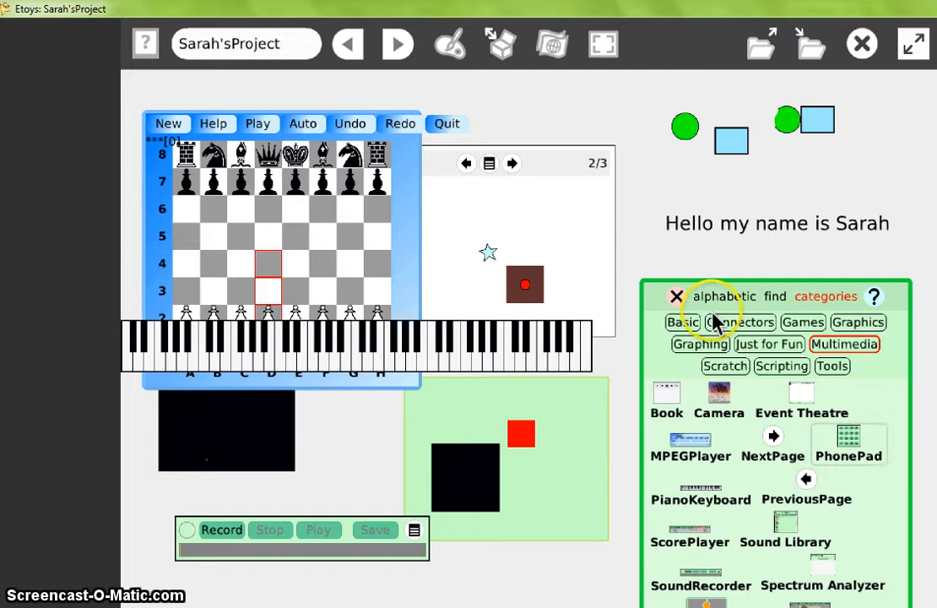
- Add a MovingEye and a Clock from the catalog's Just for Fun category around the piano keyboard
left_click(760, 349)
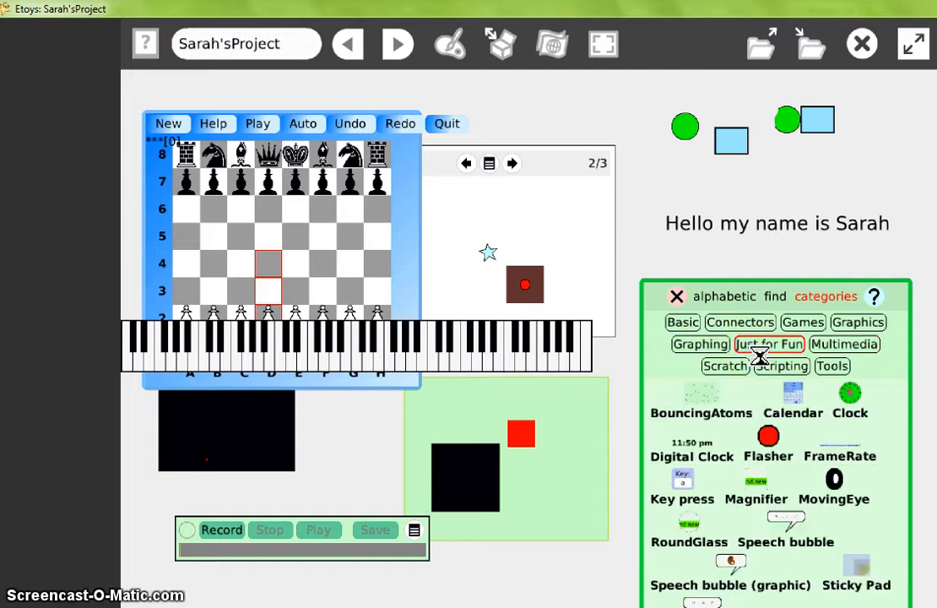
left_click_drag(864, 502, 361, 441)
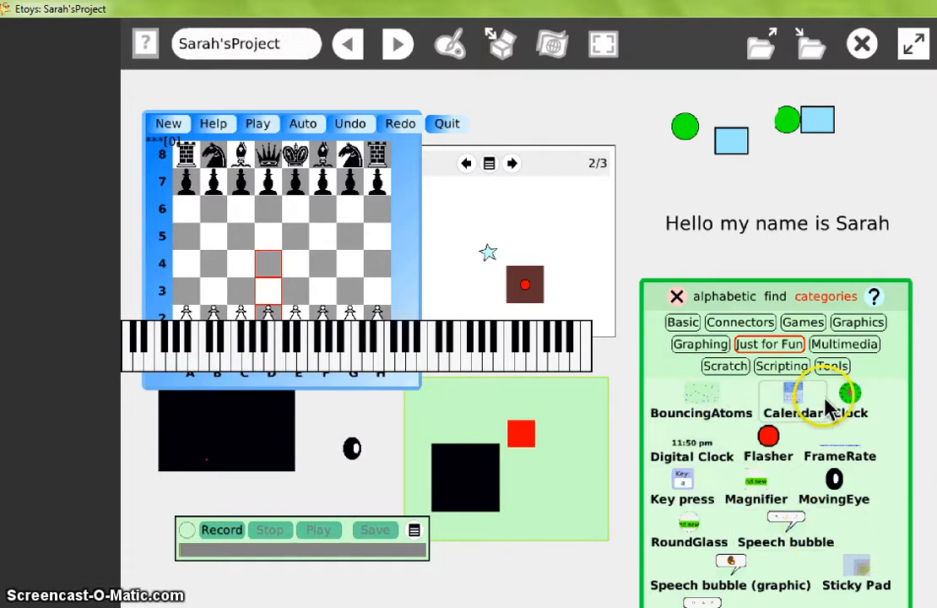
left_click_drag(847, 396, 390, 339)
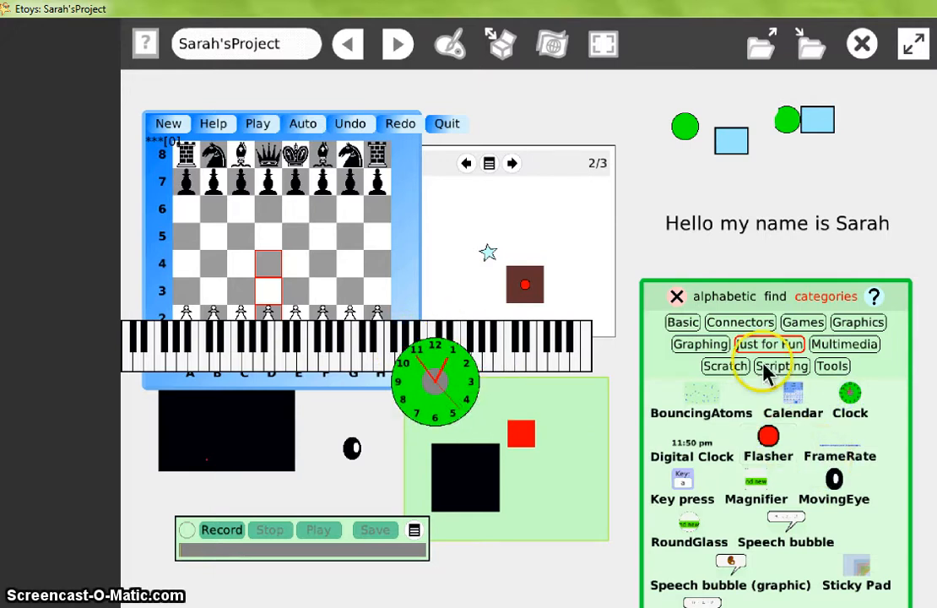
- Examine the items offered in the Object Catalog's Graphing, Scratch, Scripting and Tools categories
left_click(712, 346)
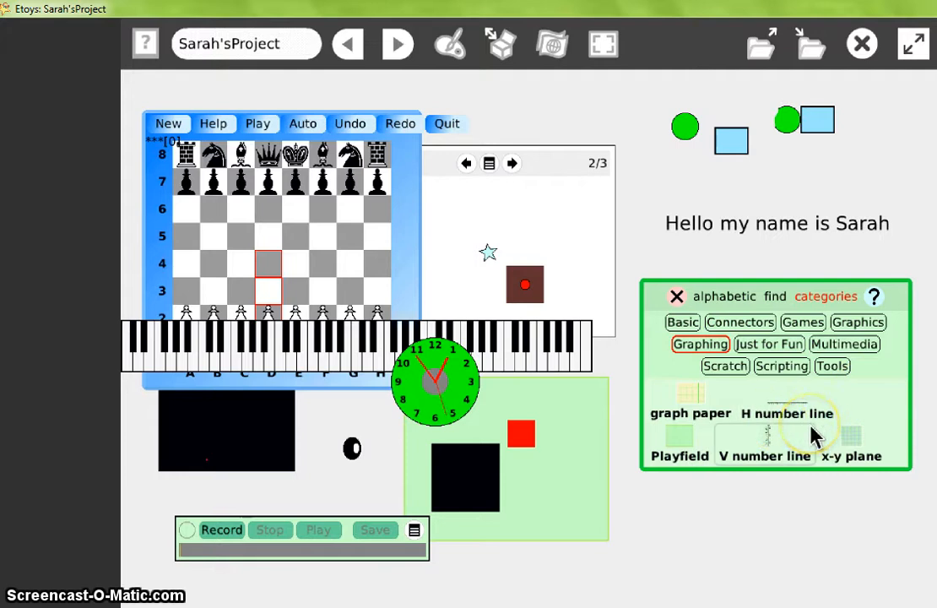
mouse_move(811, 435)
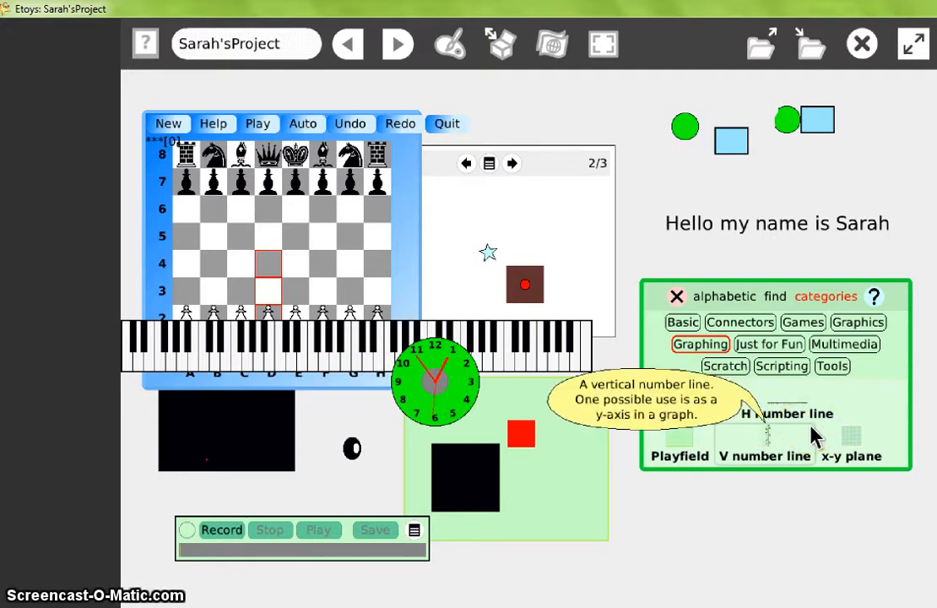
left_click(728, 370)
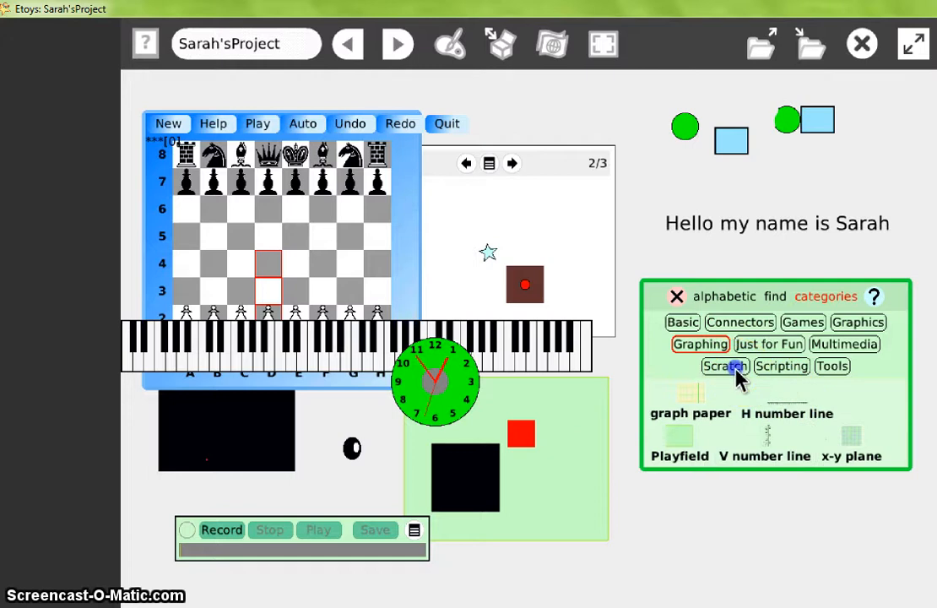
left_click(692, 396)
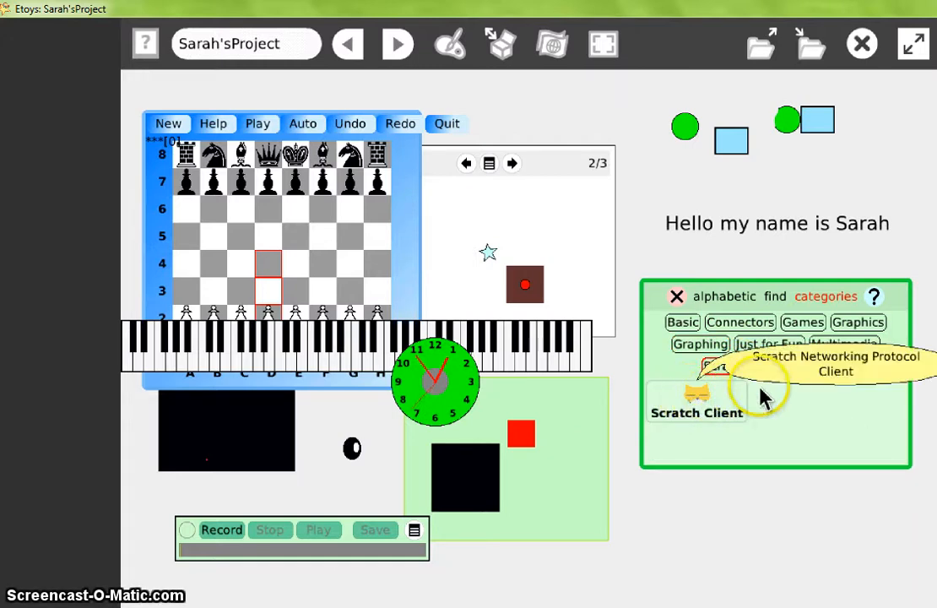
left_click(781, 370)
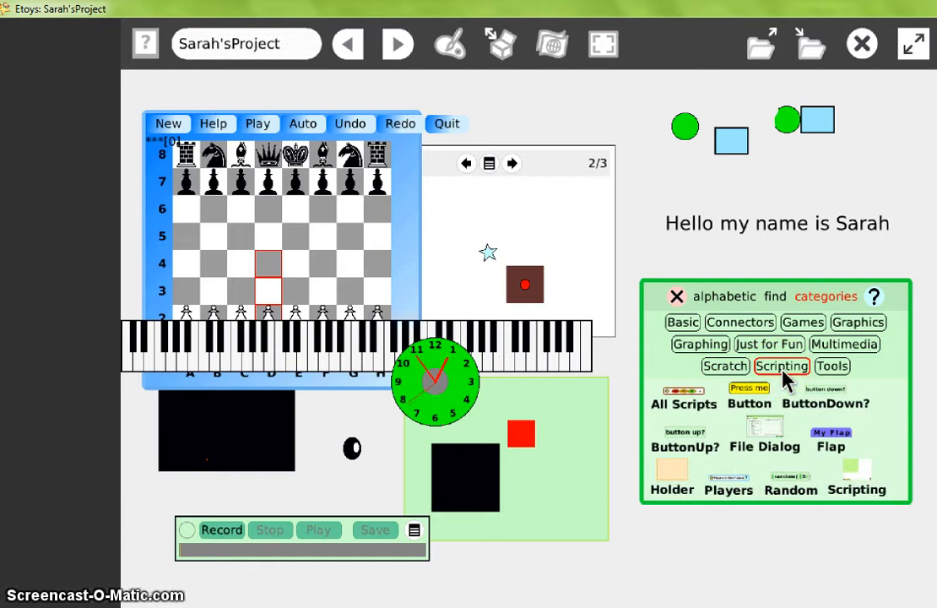
left_click(759, 445)
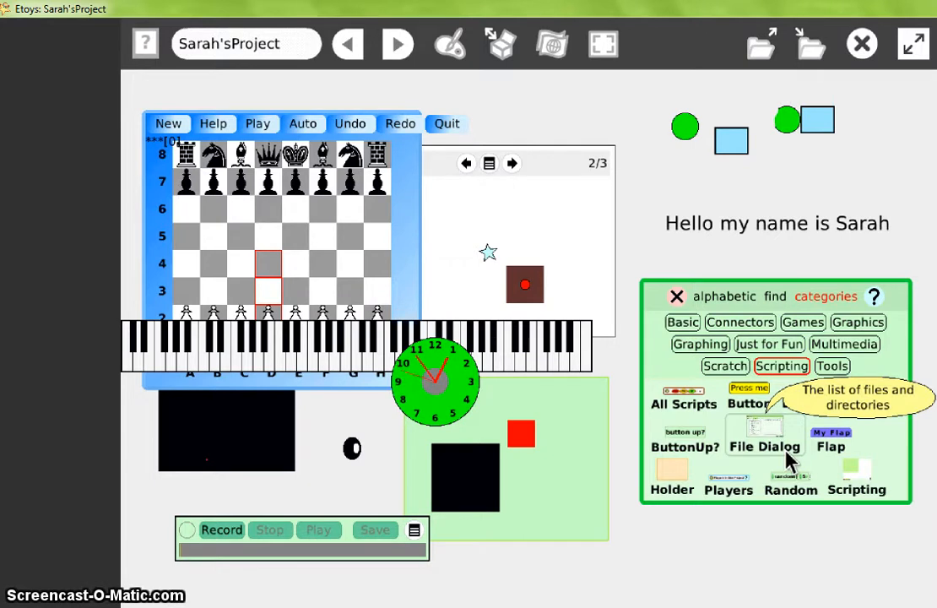
left_click(835, 370)
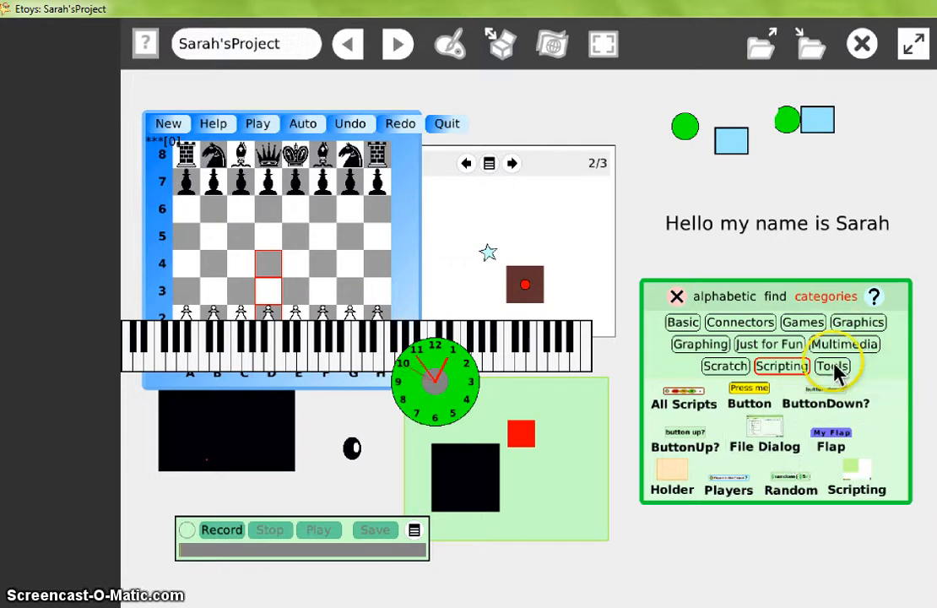
left_click(673, 414)
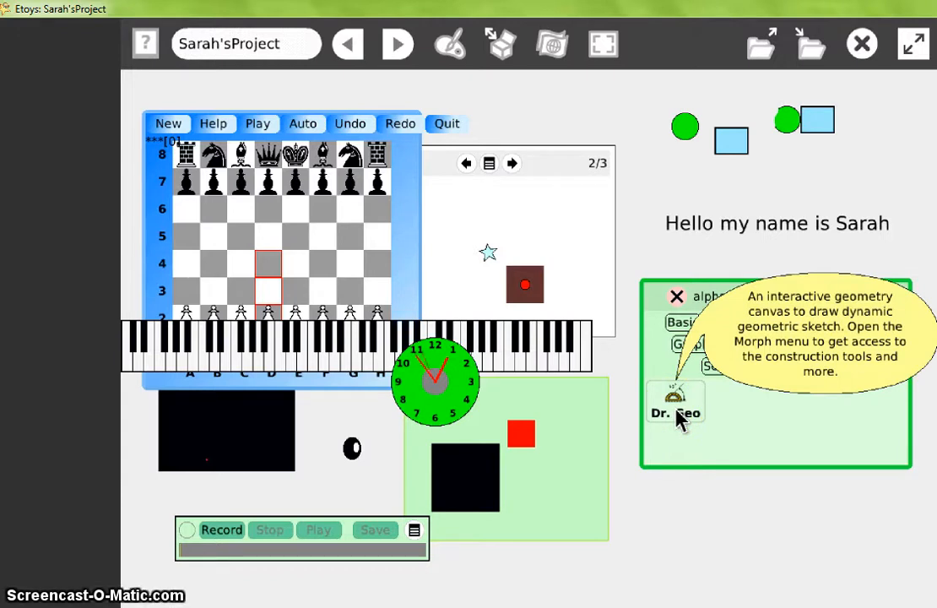
- Place a Trash from the supplies below the Object Catalog and discard the clock, the MovingEye and the chess board in it
left_click(501, 40)
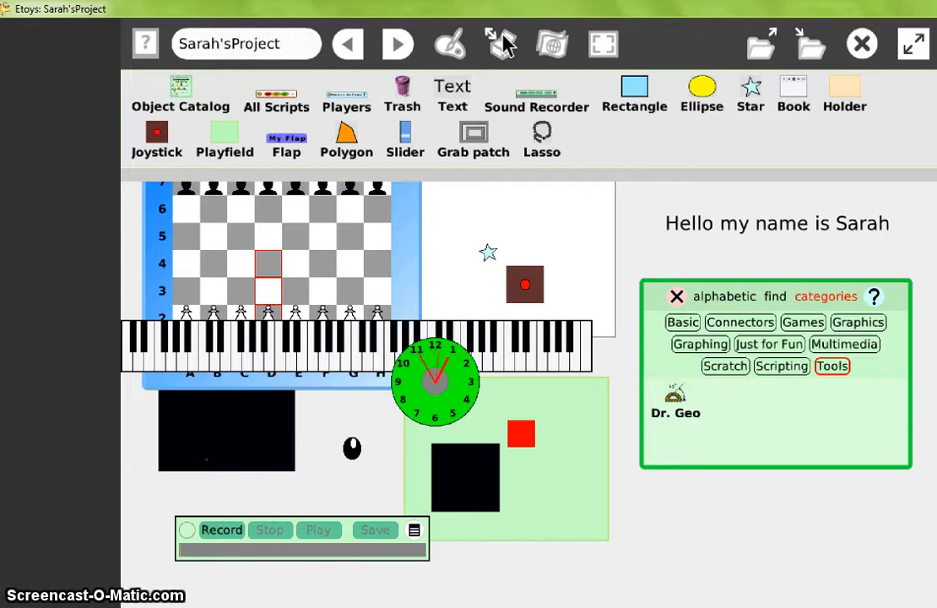
left_click_drag(404, 87, 700, 498)
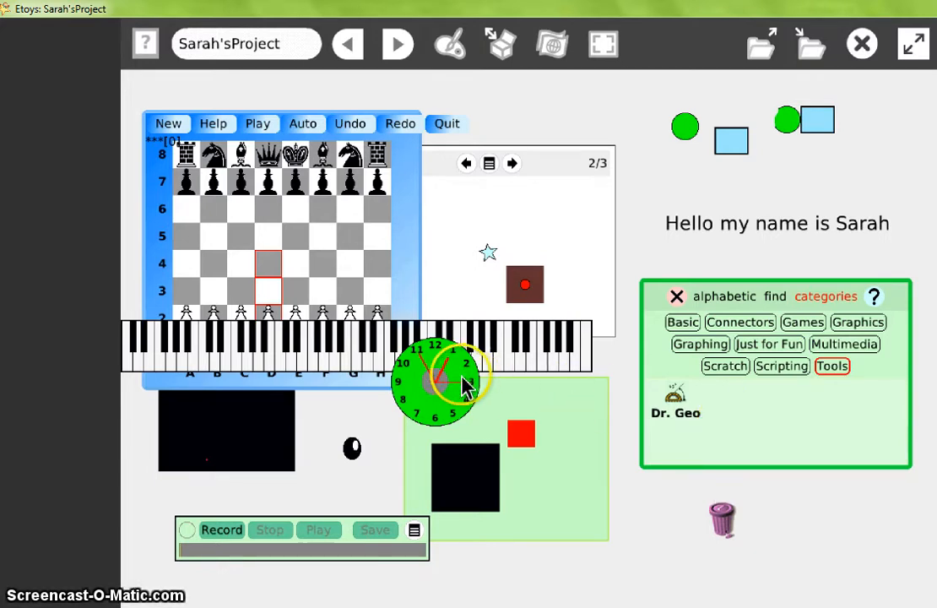
left_click_drag(464, 381, 727, 519)
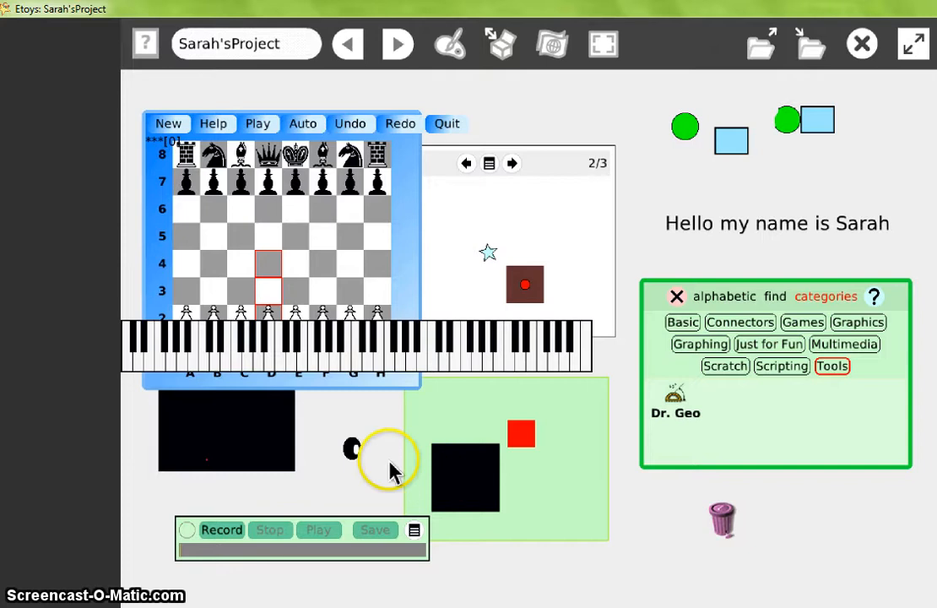
left_click_drag(354, 455, 730, 530)
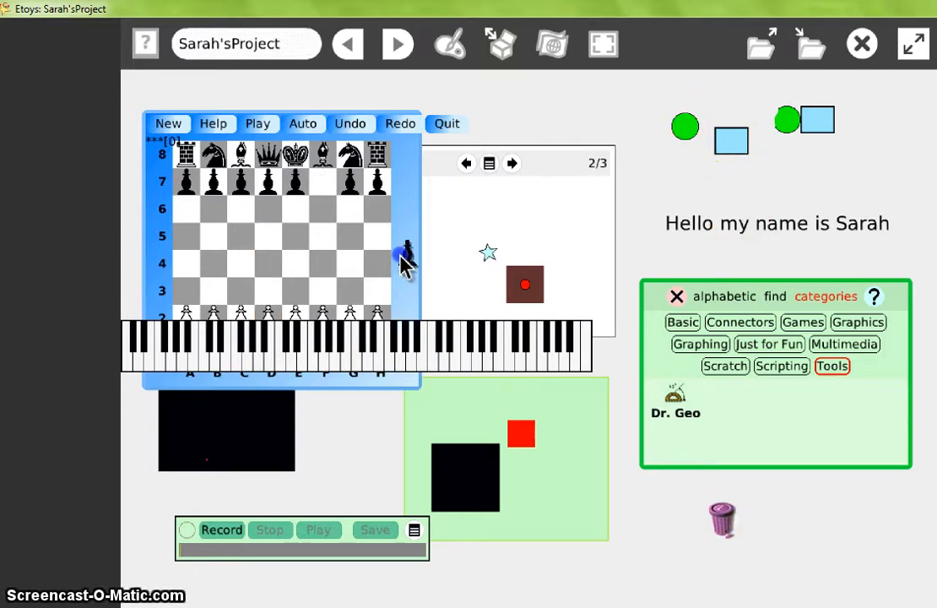
left_click_drag(161, 153, 722, 530)
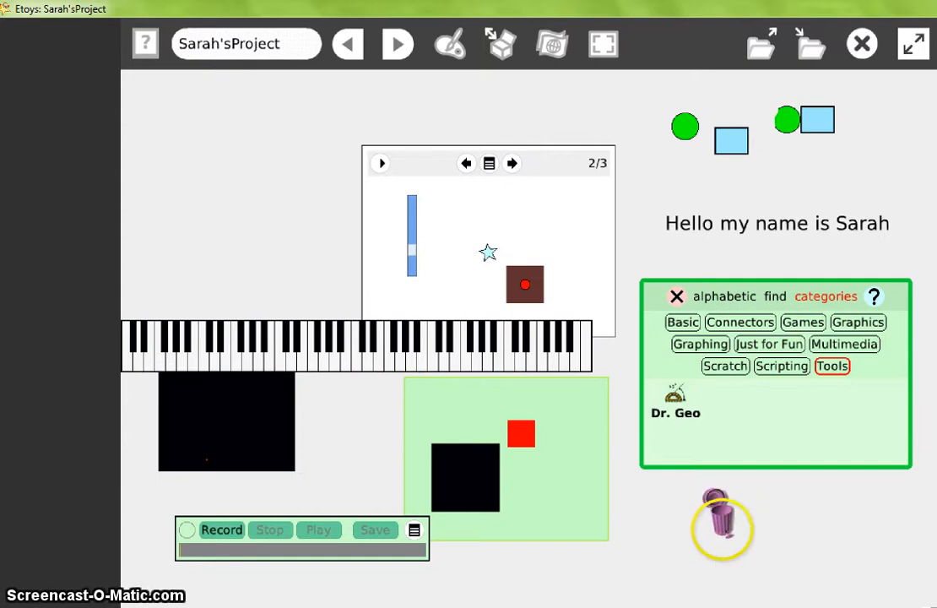
- Discard the playfield's black and red squares, the large black Particles square and the SoundRecorder in the trash
left_click_drag(474, 481, 745, 529)
left_click_drag(518, 436, 701, 523)
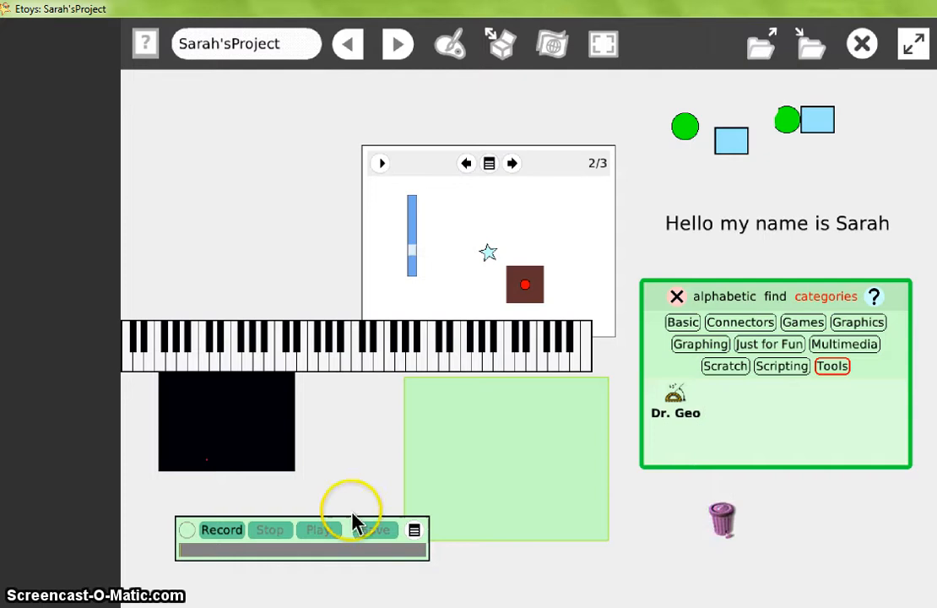
left_click_drag(208, 411, 734, 521)
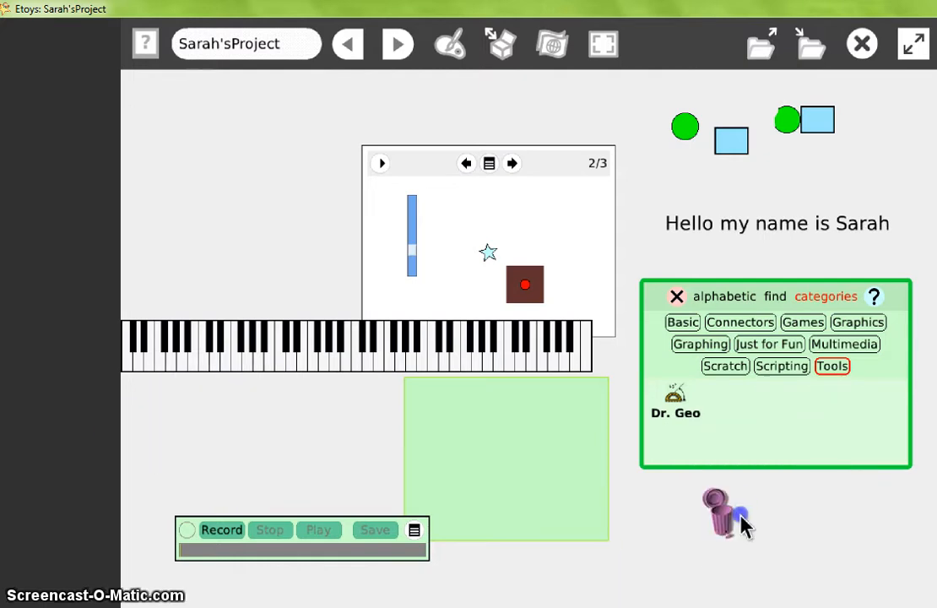
left_click(353, 339)
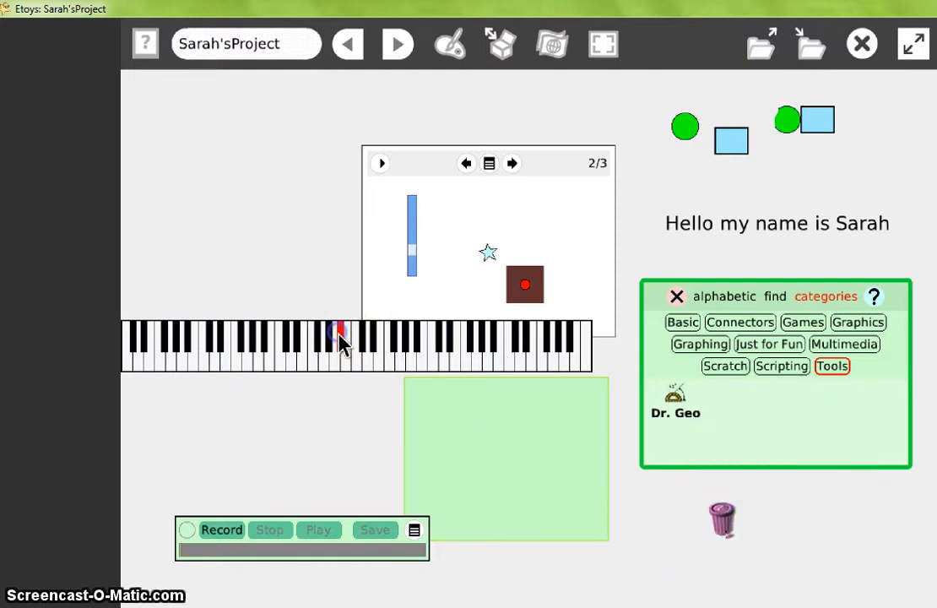
left_click(272, 559)
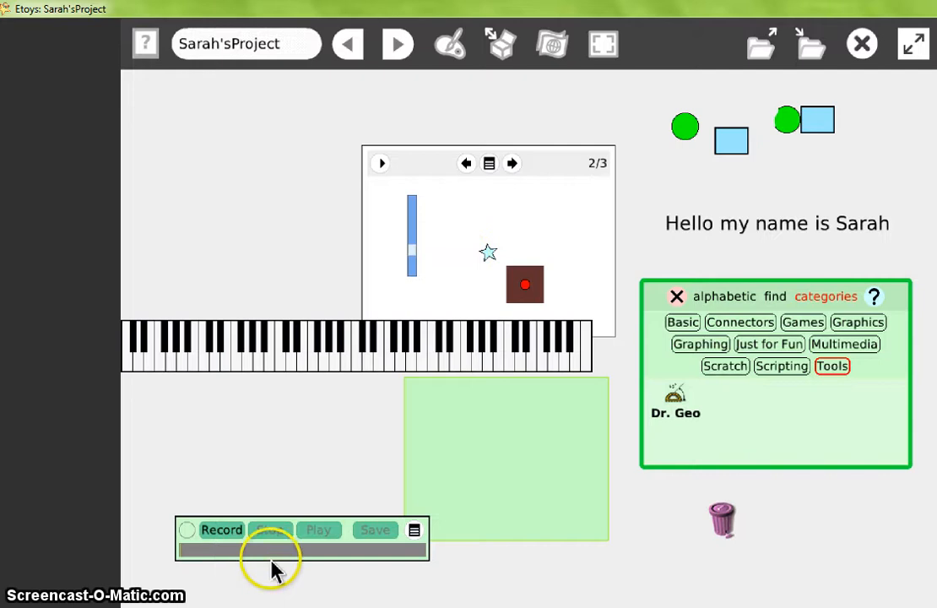
left_click_drag(243, 529, 717, 518)
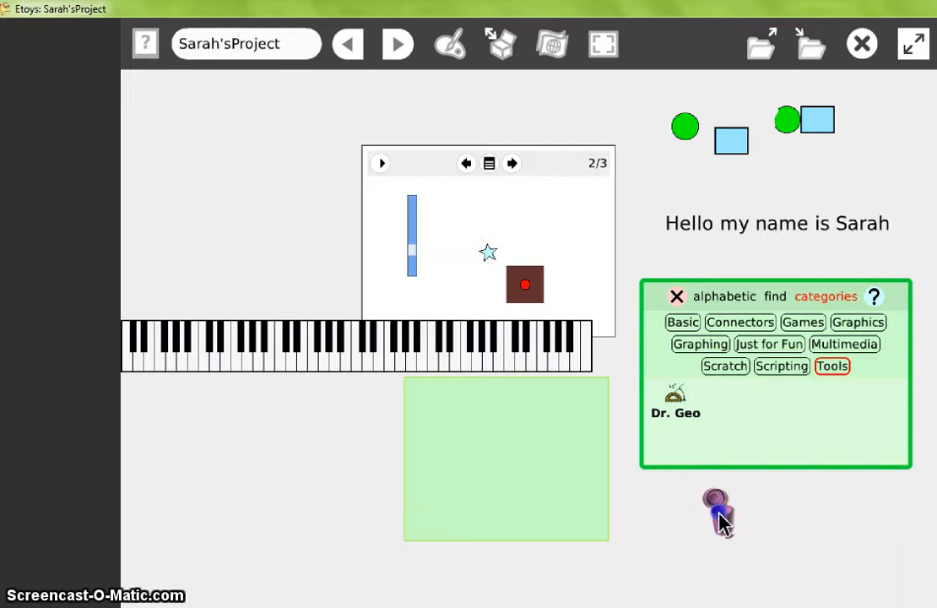
- Close the Object Catalog and discard the multi-page book in the trash
left_click(678, 295)
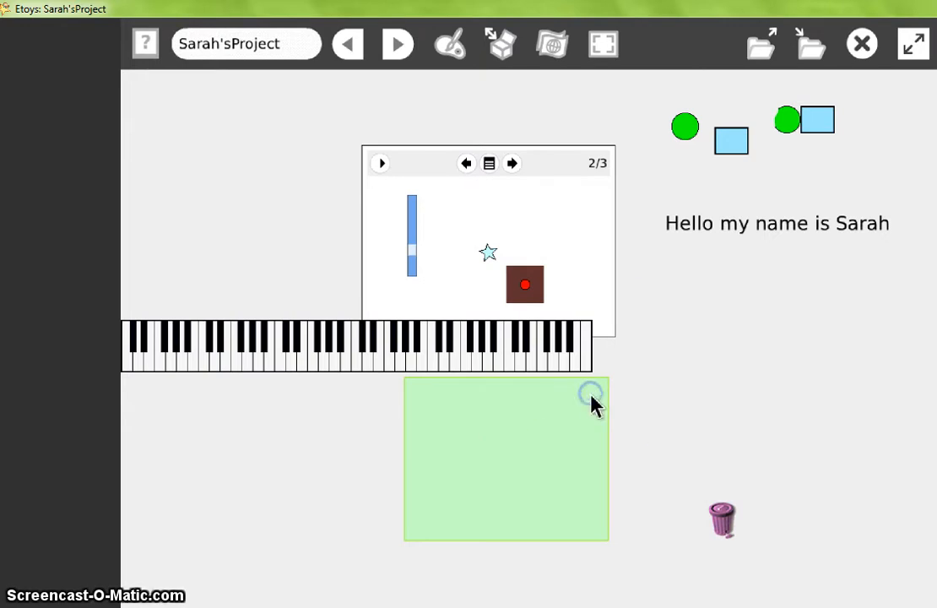
left_click(724, 216)
left_click(420, 153)
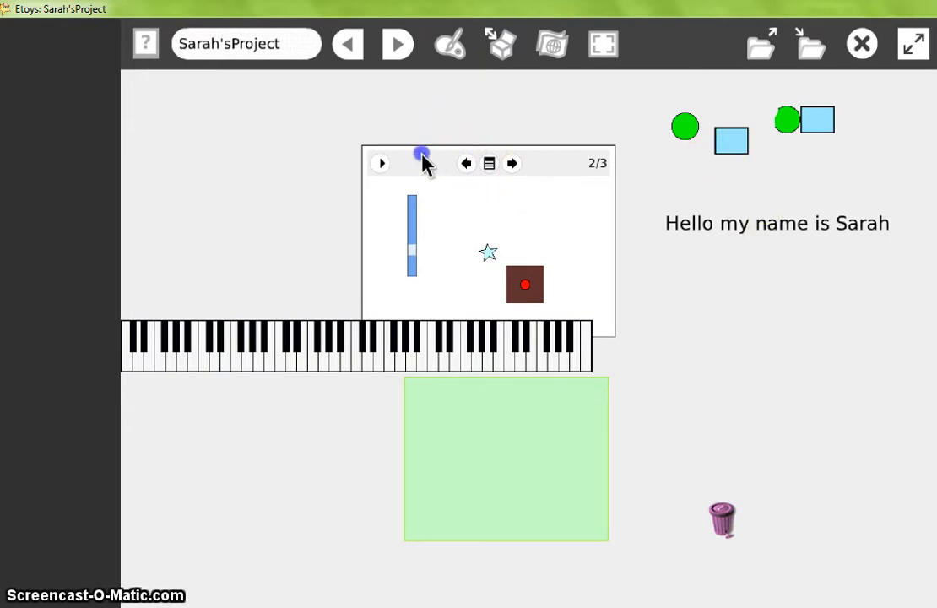
left_click_drag(422, 172, 736, 513)
- Try to discard the PianoKeyboard in the trash
left_click(321, 328)
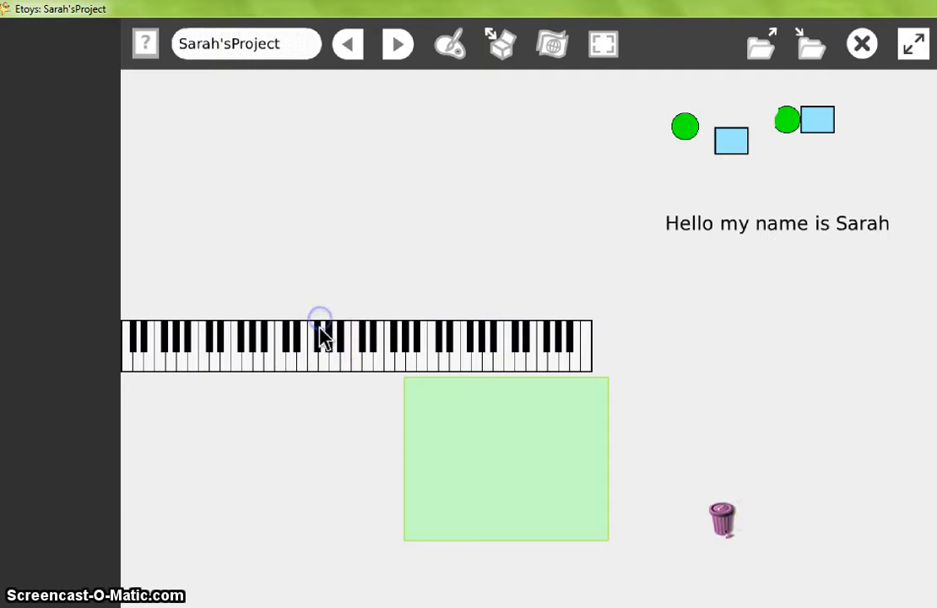
right_click(318, 320)
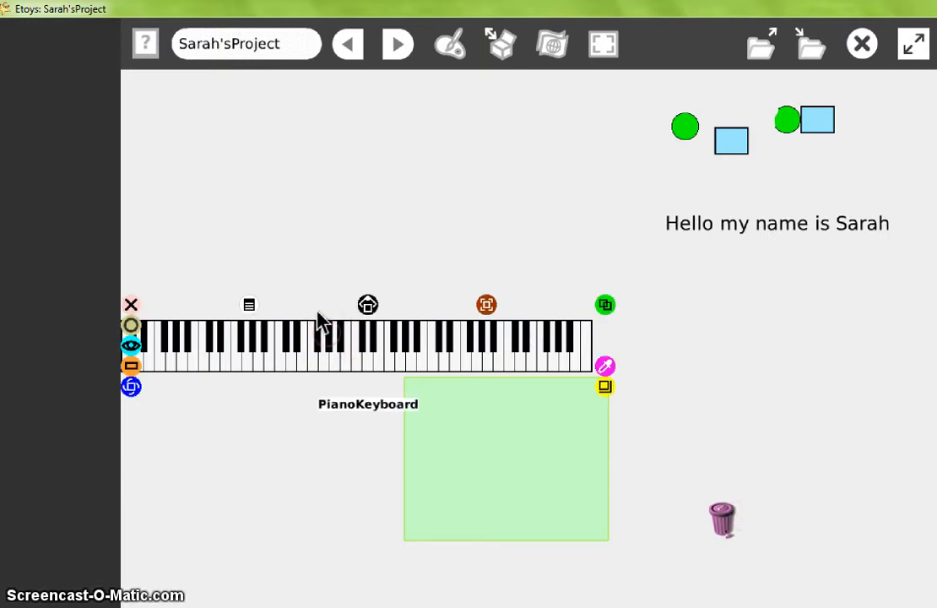
left_click(310, 270)
left_click(751, 512)
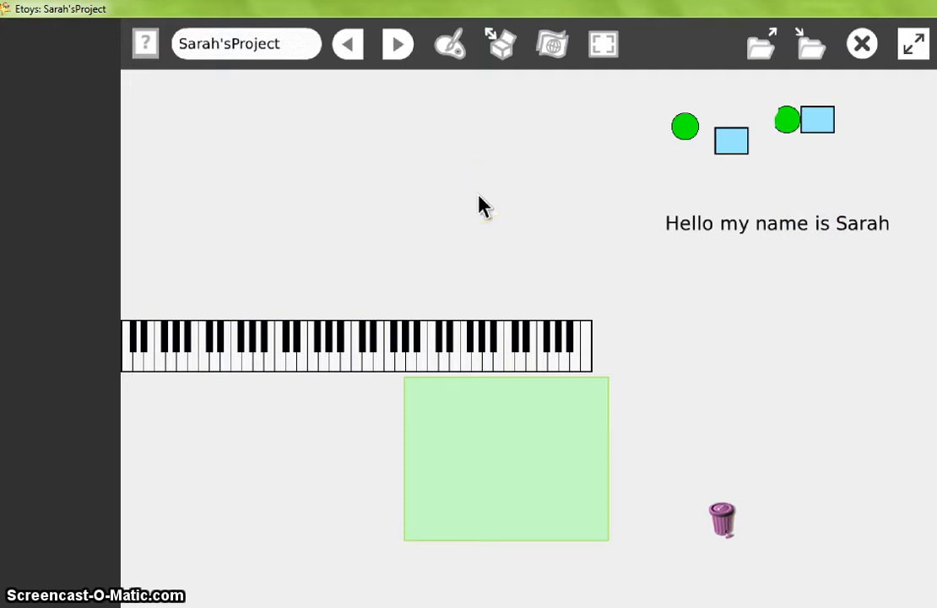
mouse_move(480, 205)
left_mouse_down()
mouse_move(456, 132)
mouse_move(456, 90)
mouse_move(460, 99)
left_mouse_up()
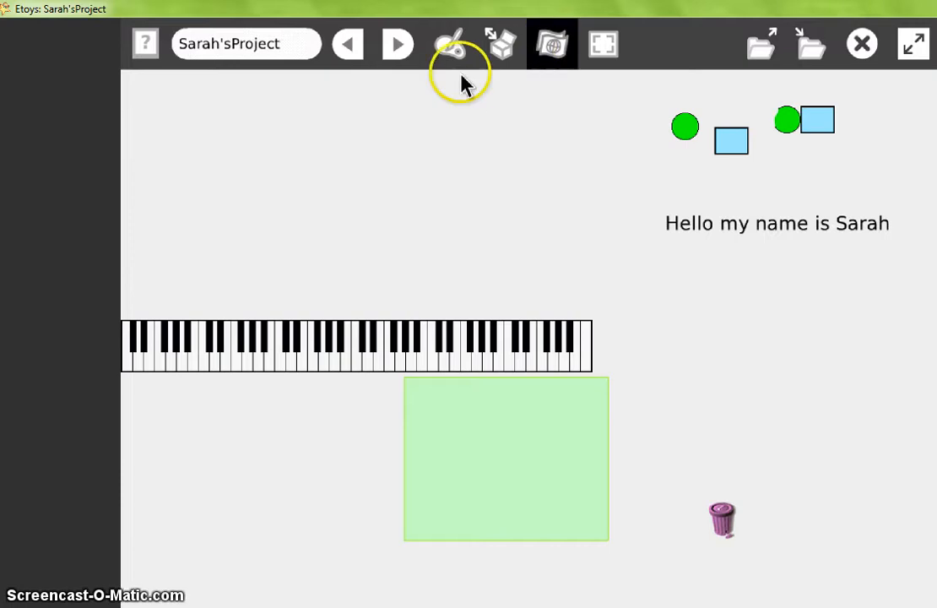
left_click(498, 44)
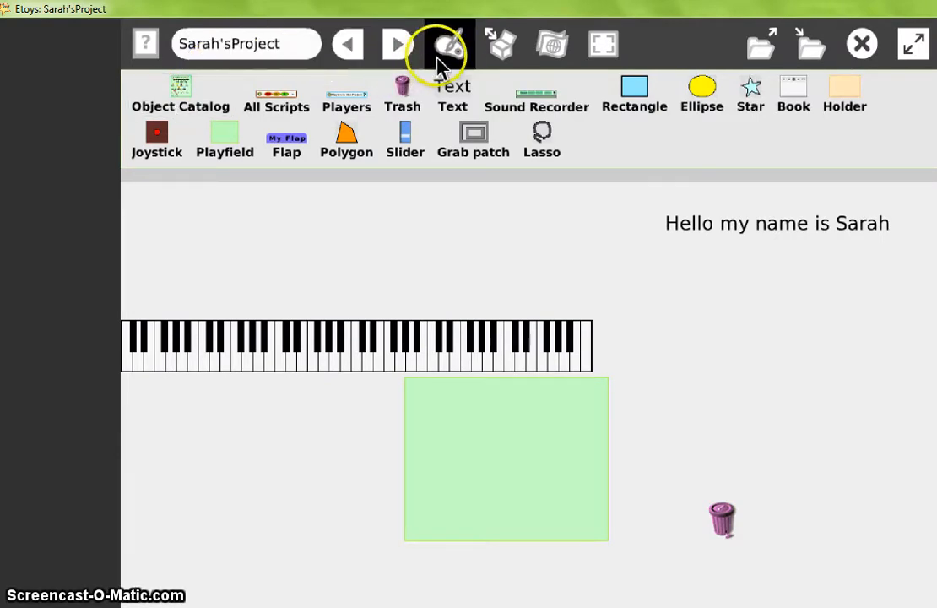
left_click(498, 47)
- Start a new painting, choose light orange as the brush color and scribble looping freehand strokes over the upper part of the canvas
left_click(464, 43)
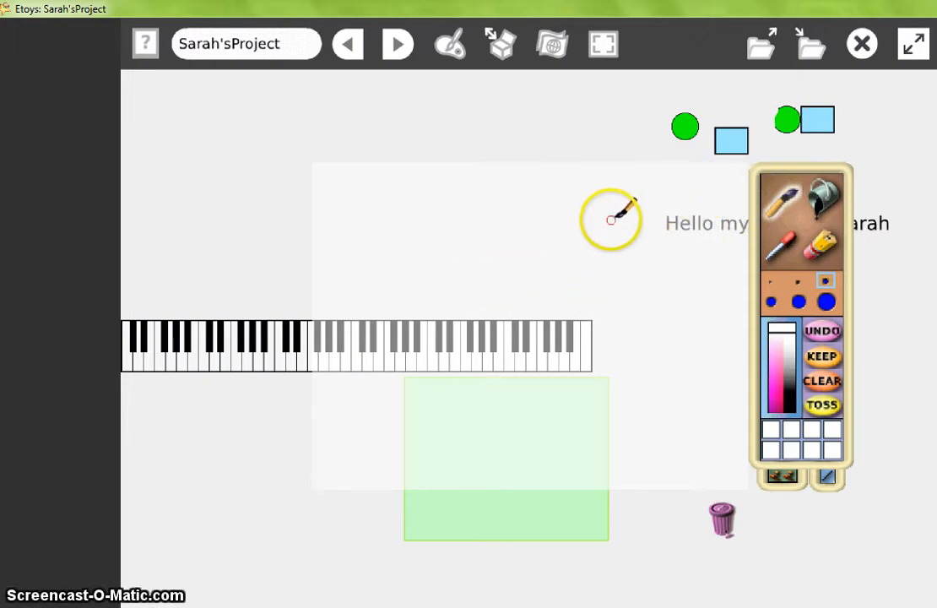
mouse_move(781, 376)
left_mouse_down()
mouse_move(692, 382)
mouse_move(675, 371)
left_mouse_up()
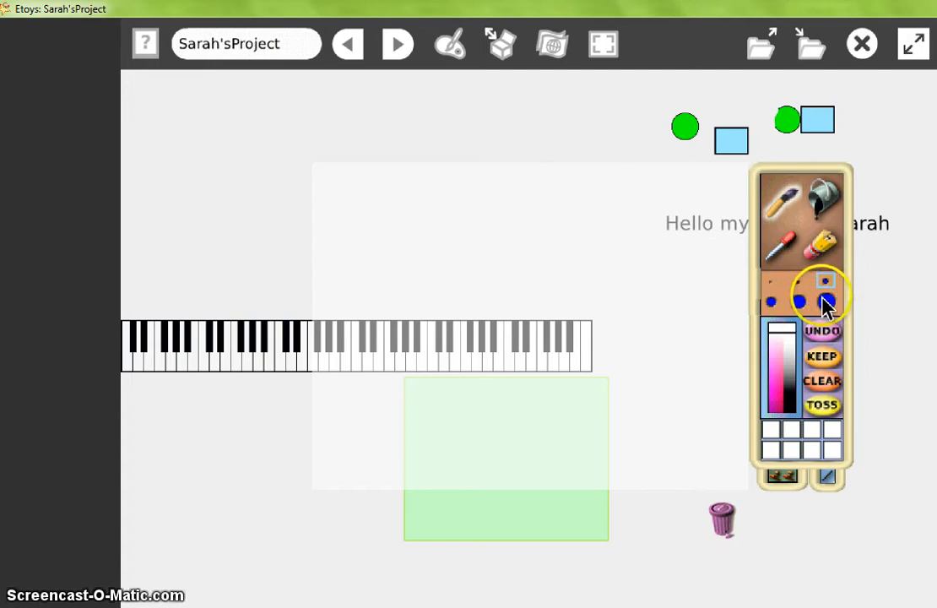
left_click(775, 390)
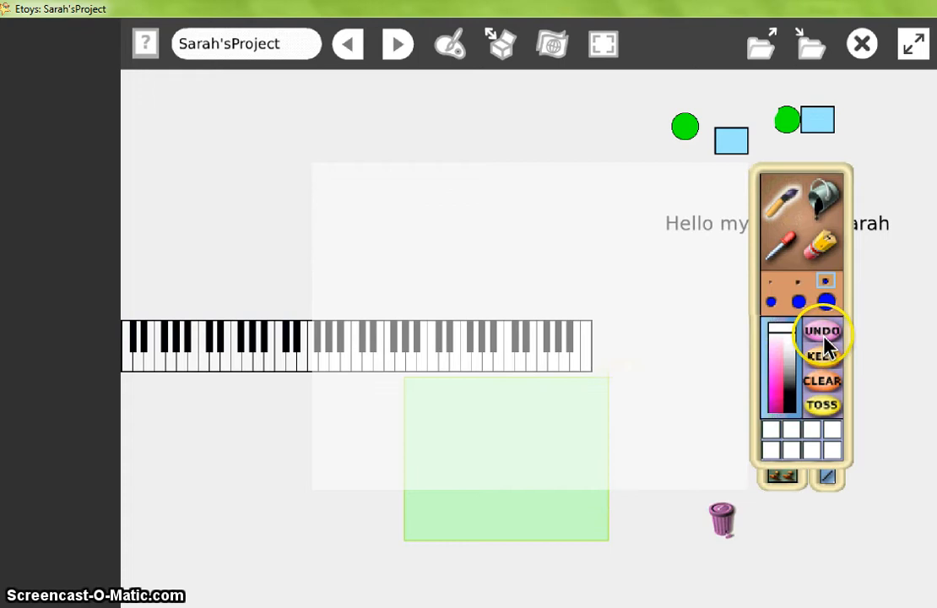
mouse_move(788, 366)
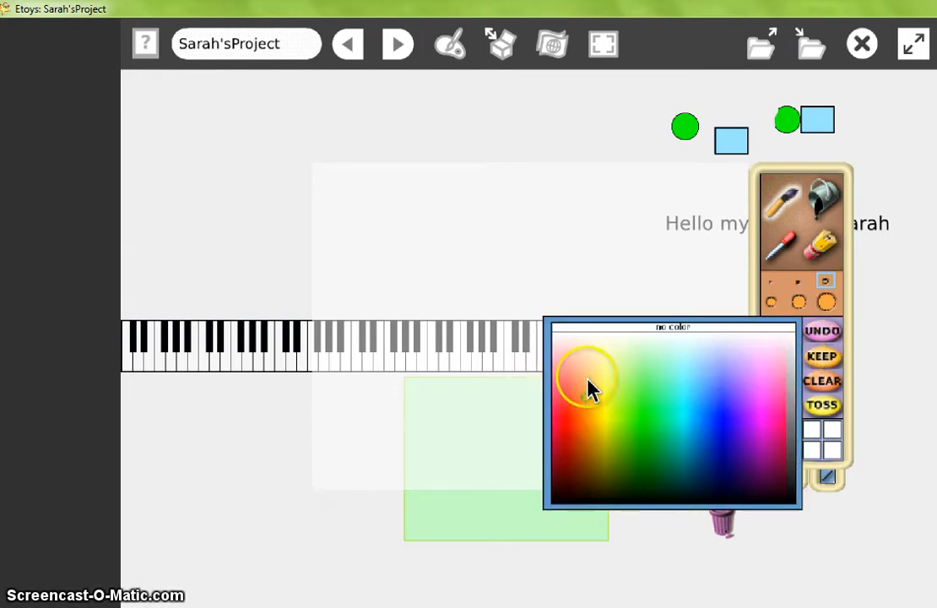
left_click(586, 386)
mouse_move(568, 260)
left_mouse_down()
mouse_move(449, 306)
mouse_move(479, 178)
mouse_move(515, 153)
mouse_move(489, 162)
mouse_move(263, 167)
left_mouse_up()
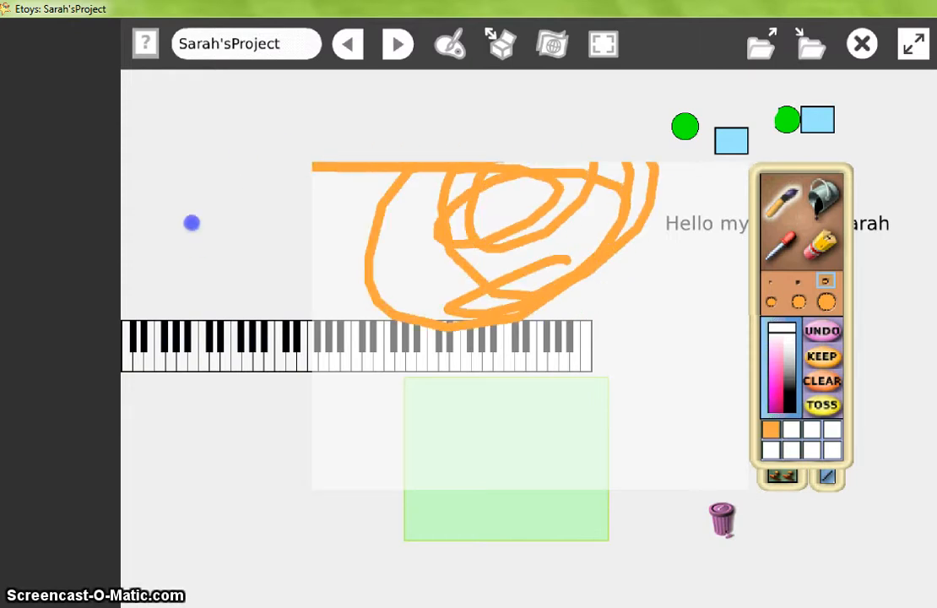
- Cover the canvas with light orange scribbles, using medium and larger brush sizes plus a small squiggle with the smallest brush
mouse_move(333, 171)
left_mouse_down()
mouse_move(314, 170)
mouse_move(347, 132)
mouse_move(442, 256)
mouse_move(371, 481)
mouse_move(530, 231)
mouse_move(430, 290)
mouse_move(584, 524)
mouse_move(570, 330)
mouse_move(726, 487)
mouse_move(757, 355)
mouse_move(617, 231)
mouse_move(796, 155)
mouse_move(578, 464)
mouse_move(399, 474)
mouse_move(499, 404)
left_mouse_up()
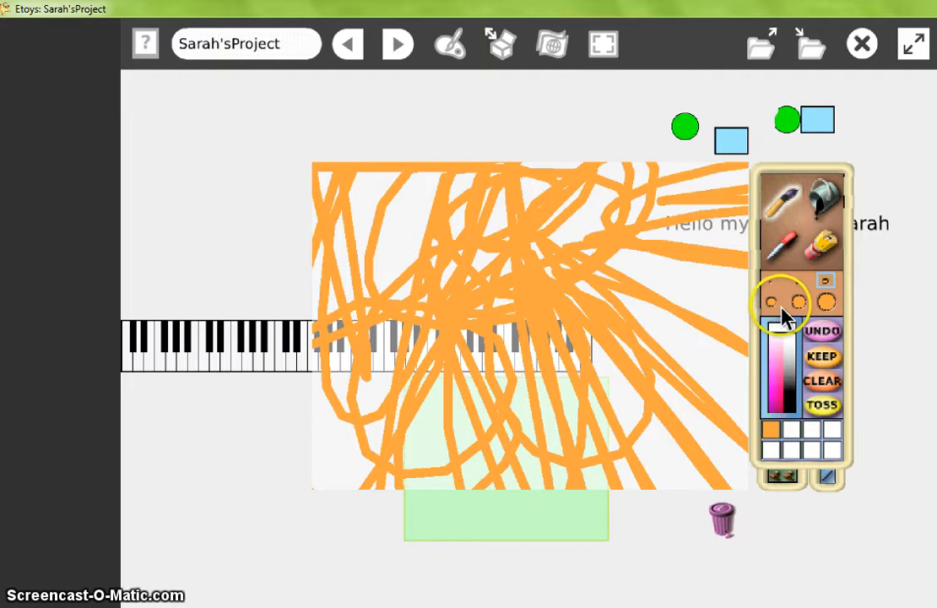
left_click(775, 339)
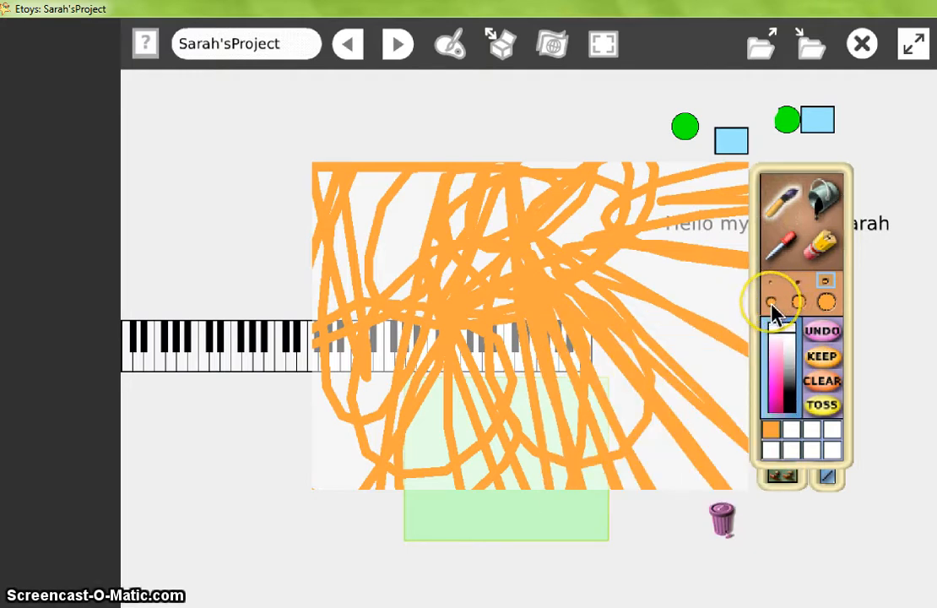
left_click(772, 304)
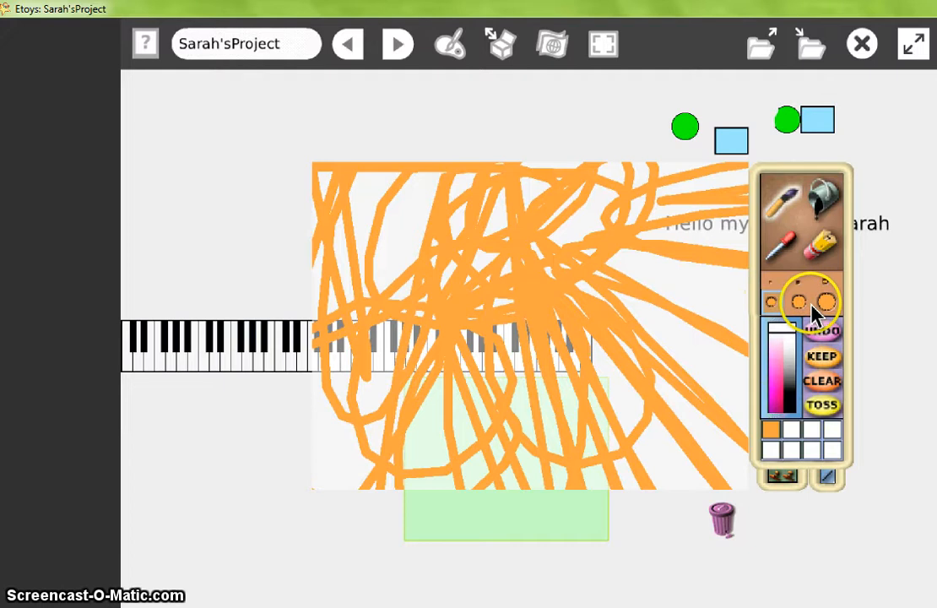
mouse_move(439, 236)
left_mouse_down()
mouse_move(514, 278)
mouse_move(533, 433)
mouse_move(608, 293)
mouse_move(691, 368)
left_mouse_up()
left_click(772, 297)
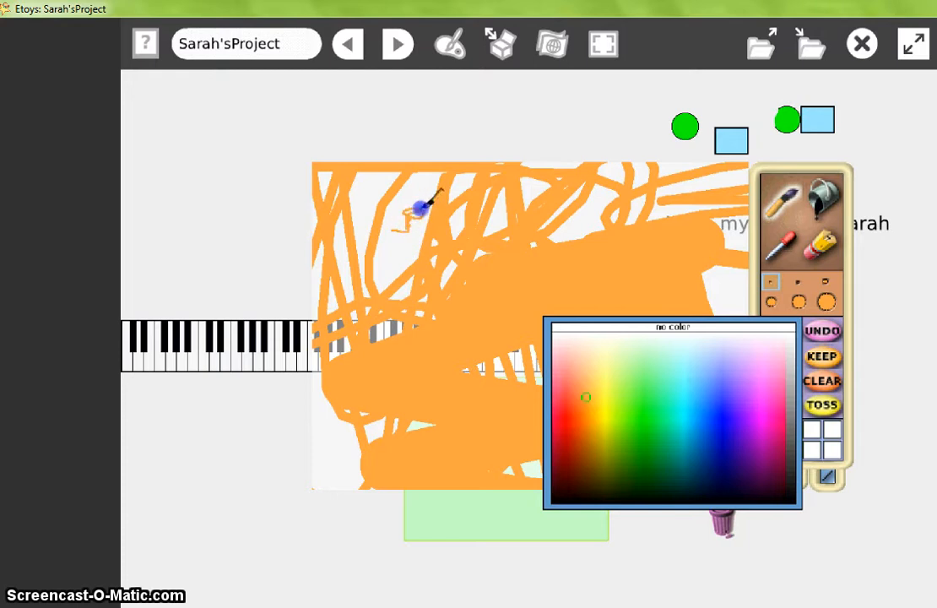
- Erase all the light orange scribbles from the canvas with the eraser at its largest size
left_click(816, 245)
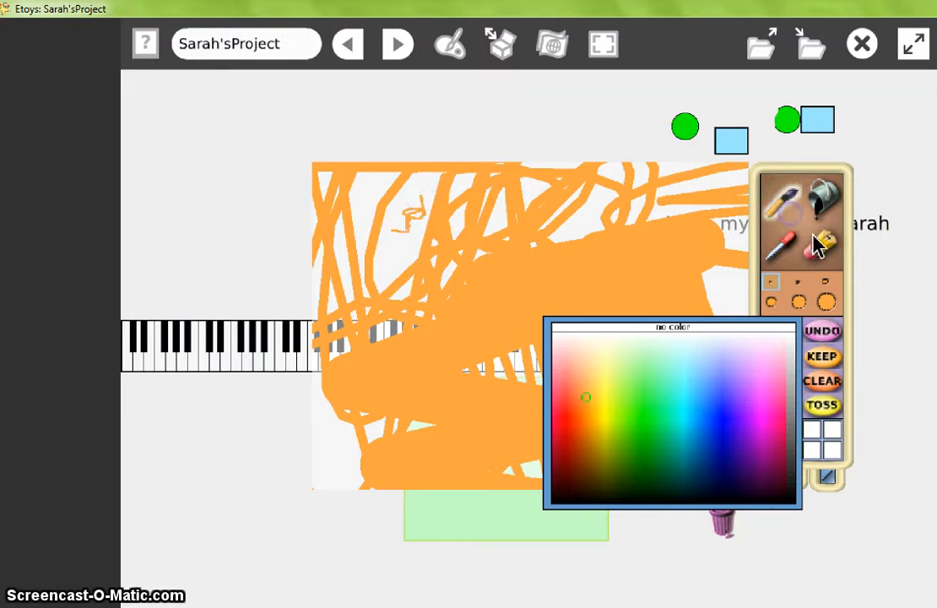
left_click(828, 306)
mouse_move(460, 157)
left_mouse_down()
mouse_move(297, 329)
mouse_move(355, 253)
mouse_move(358, 419)
mouse_move(531, 251)
mouse_move(473, 479)
left_mouse_up()
mouse_move(684, 103)
left_mouse_down()
mouse_move(628, 135)
mouse_move(549, 211)
left_mouse_up()
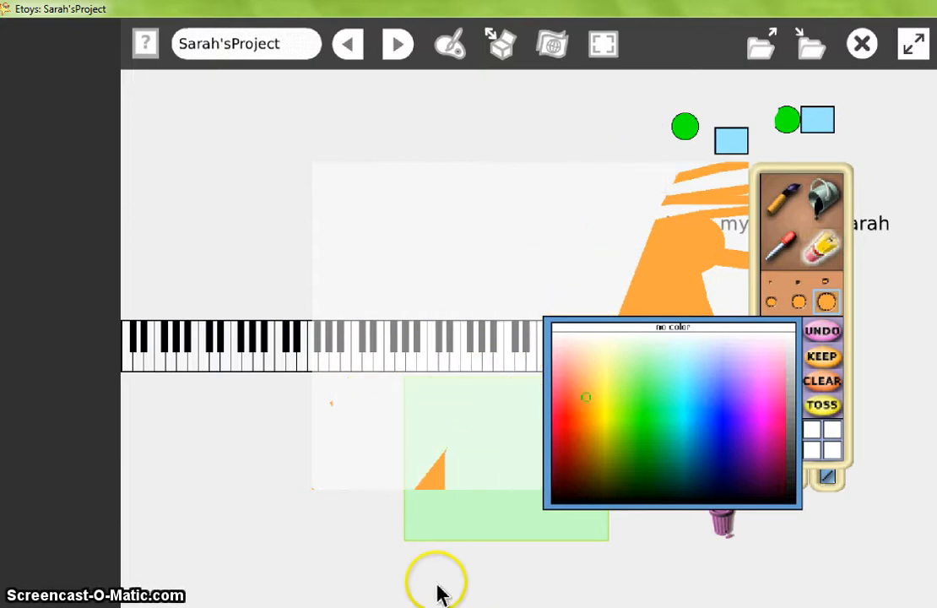
left_click_drag(400, 481, 441, 466)
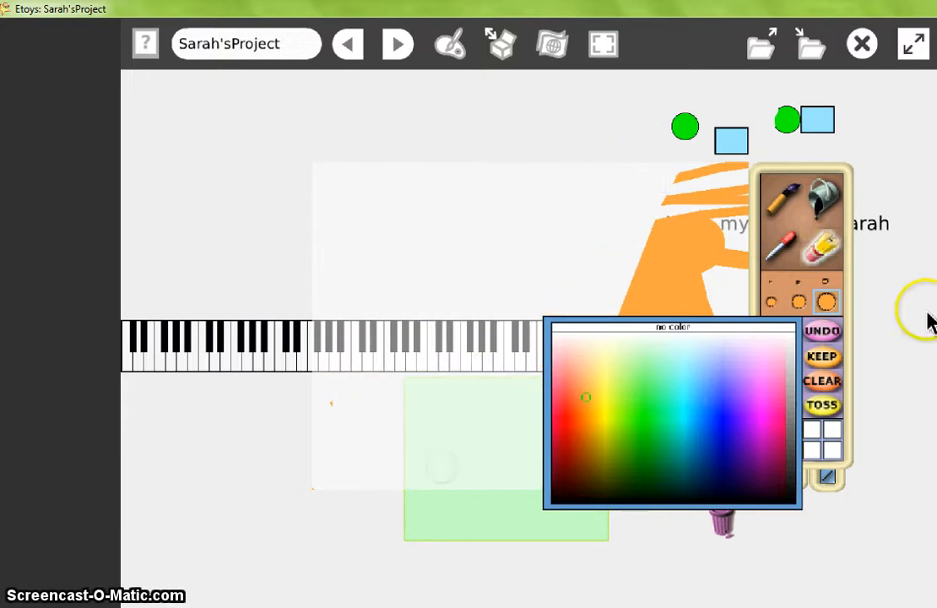
left_click(808, 330)
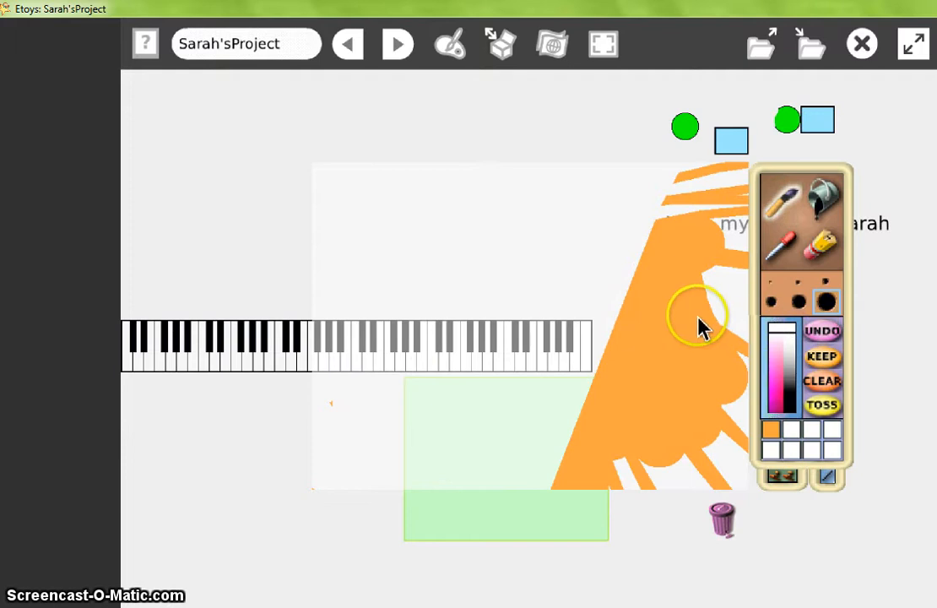
left_click(823, 243)
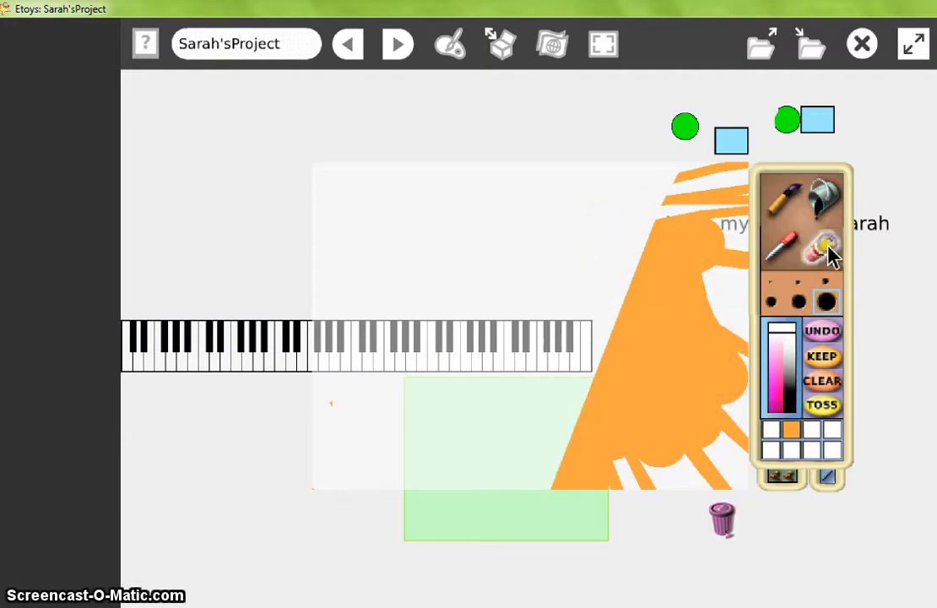
mouse_move(672, 238)
left_mouse_down()
mouse_move(642, 379)
mouse_move(607, 378)
mouse_move(672, 597)
mouse_move(633, 405)
mouse_move(722, 335)
mouse_move(752, 237)
mouse_move(697, 218)
mouse_move(694, 173)
left_mouse_up()
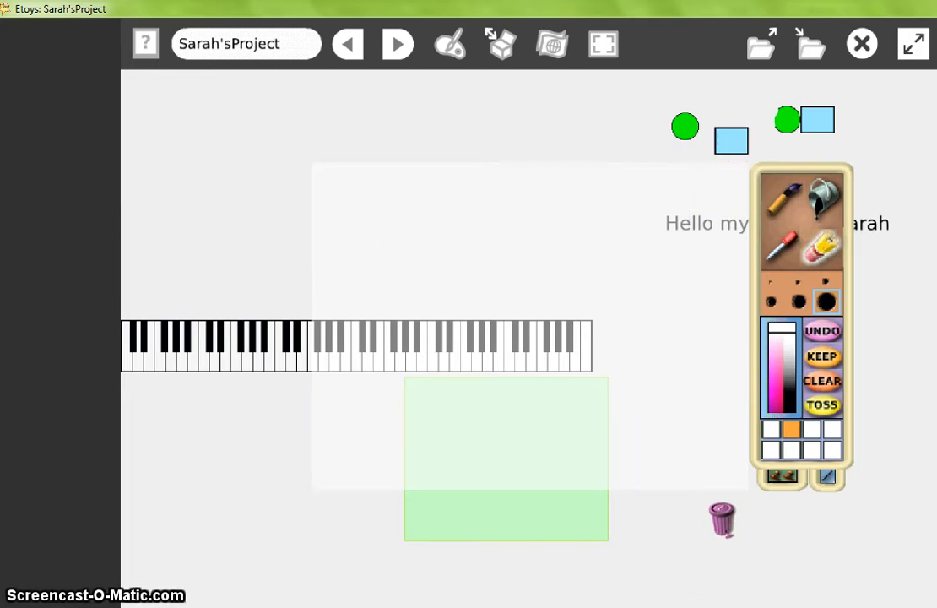
- Set the brush to blue at the third size and paint a small looping flower with rounded petals near the canvas center
left_click(792, 336)
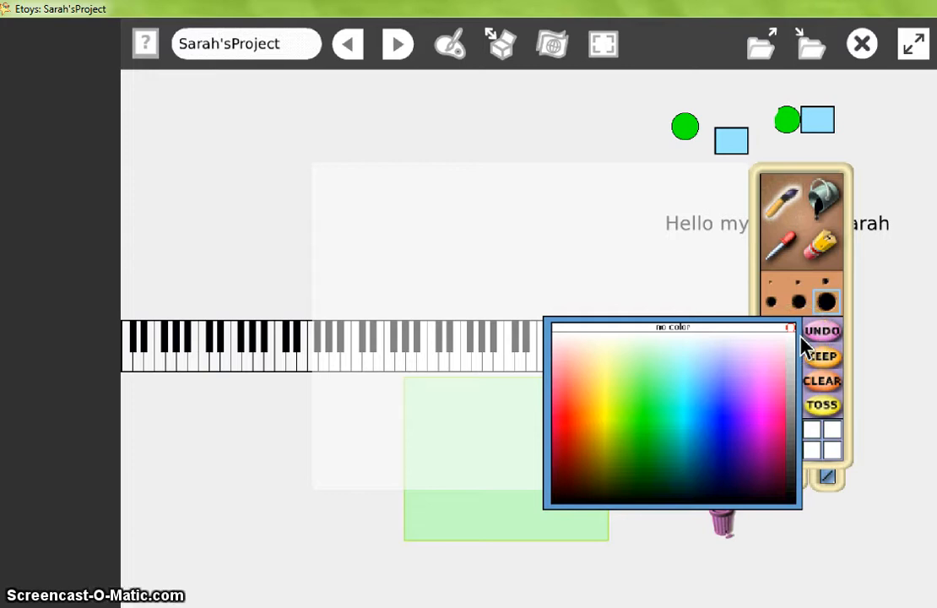
left_click(733, 422)
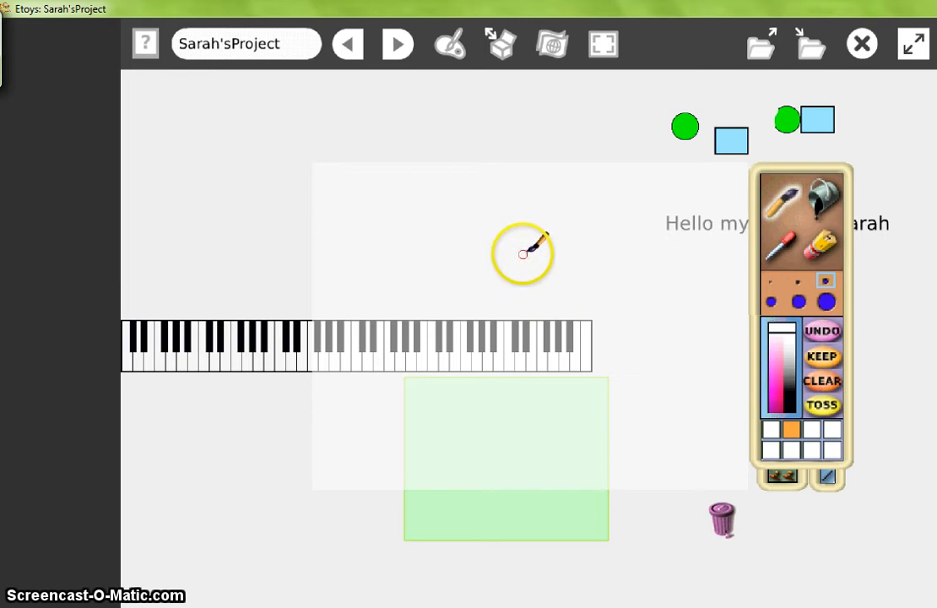
mouse_move(535, 294)
left_mouse_down()
mouse_move(521, 281)
mouse_move(540, 314)
mouse_move(549, 291)
left_mouse_up()
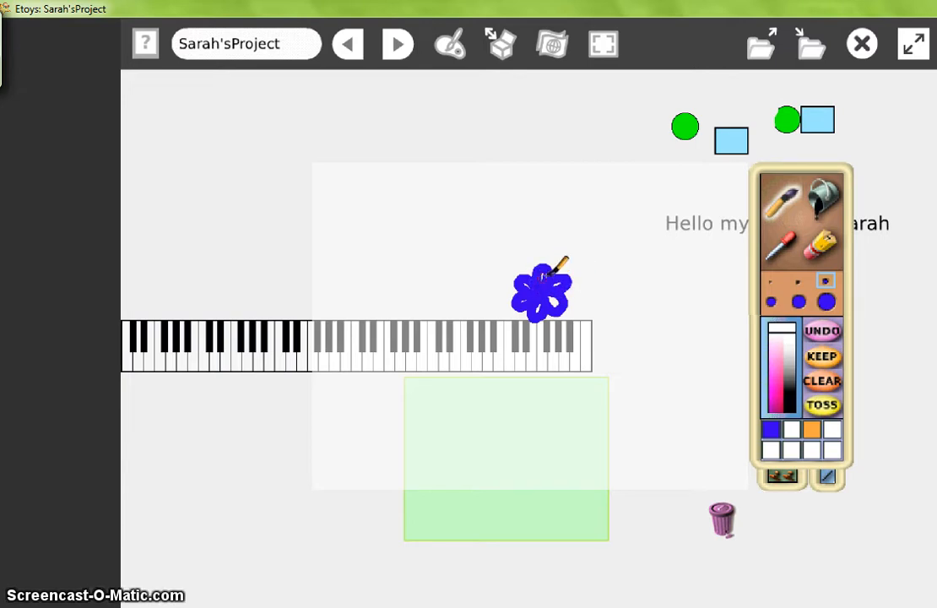
- Fill gaps inside the blue flower's lower petals with light orange, undoing the fills that recolor the flower's outline
left_click(826, 200)
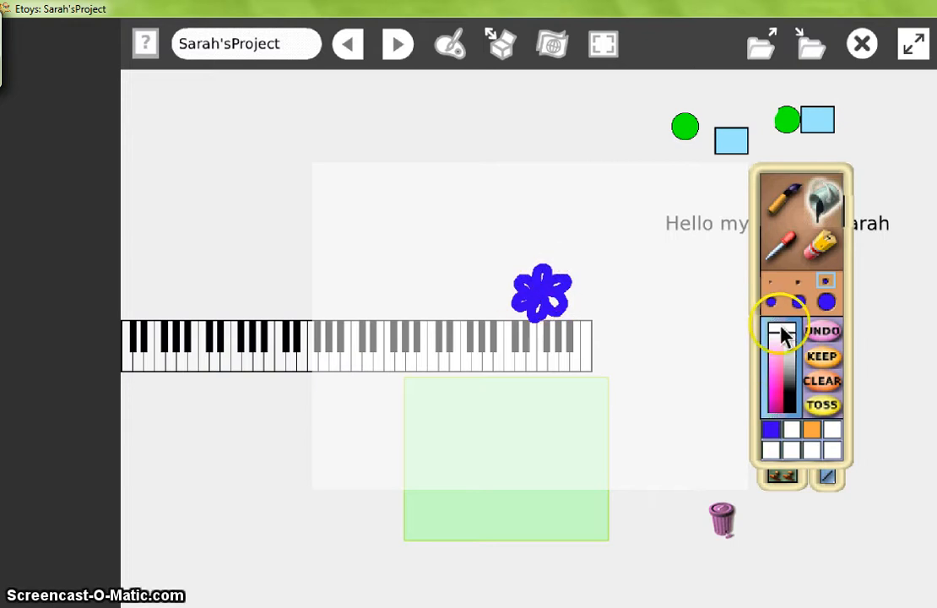
left_click(782, 335)
left_click(811, 429)
left_click(553, 274)
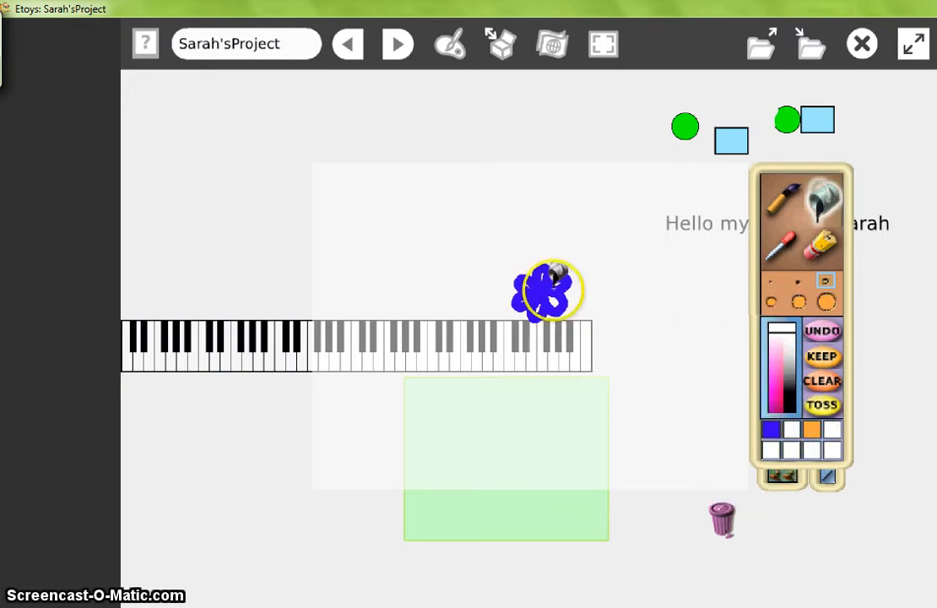
left_click(553, 279)
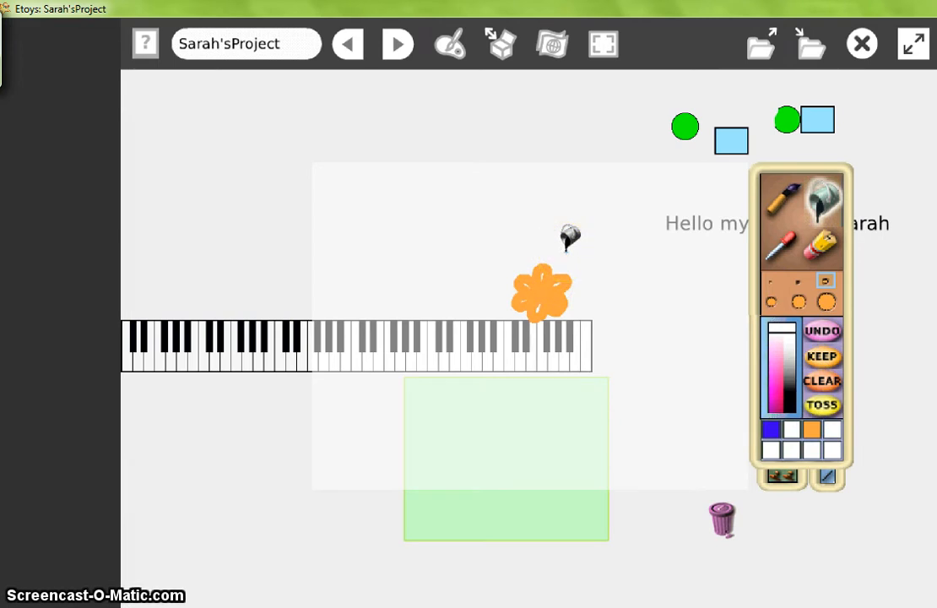
left_click(831, 332)
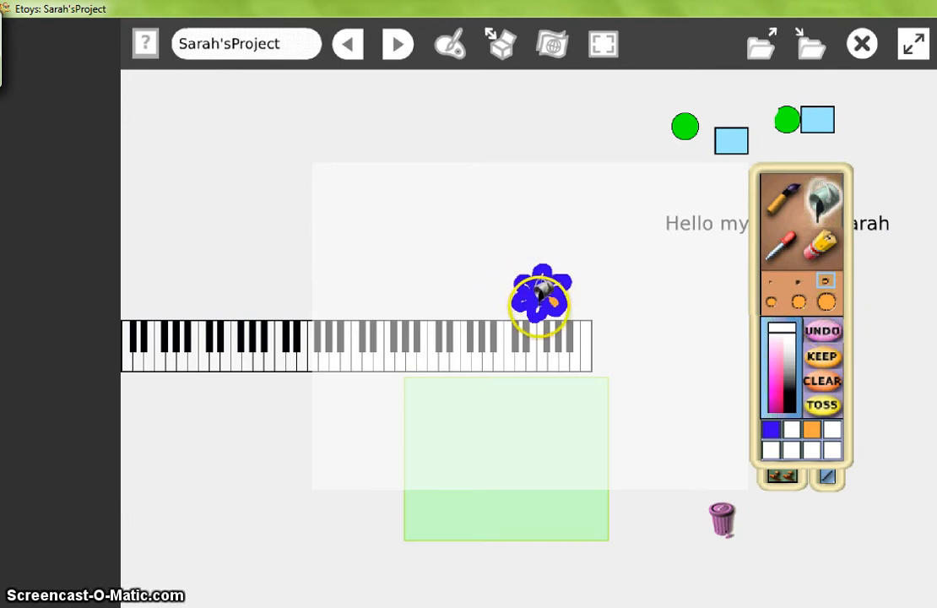
left_click(545, 299)
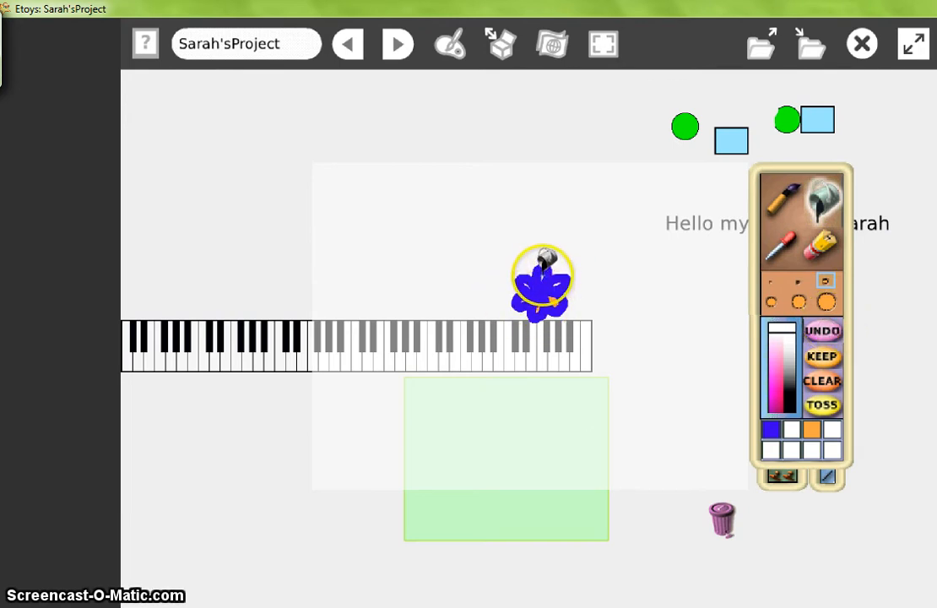
left_click(557, 284)
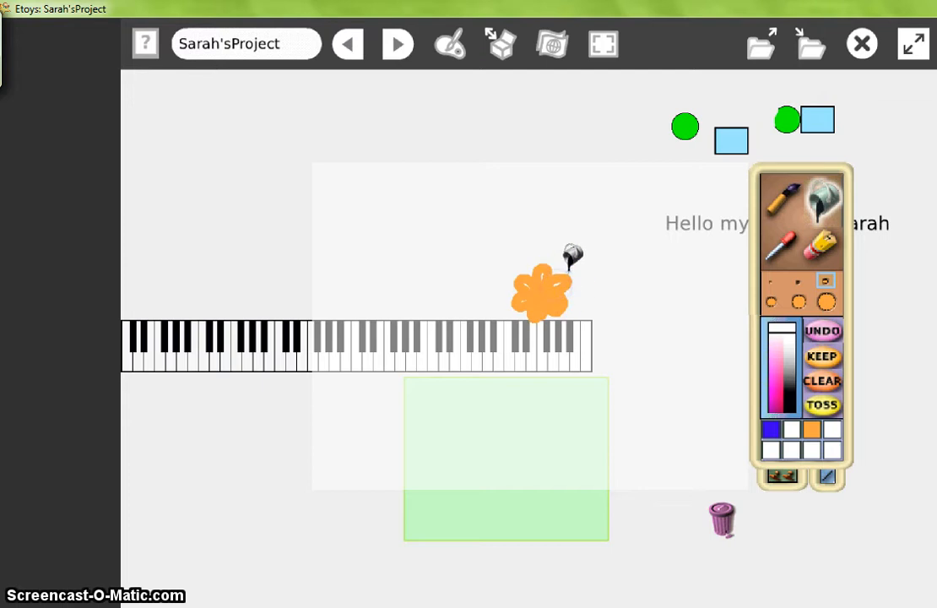
left_click(827, 331)
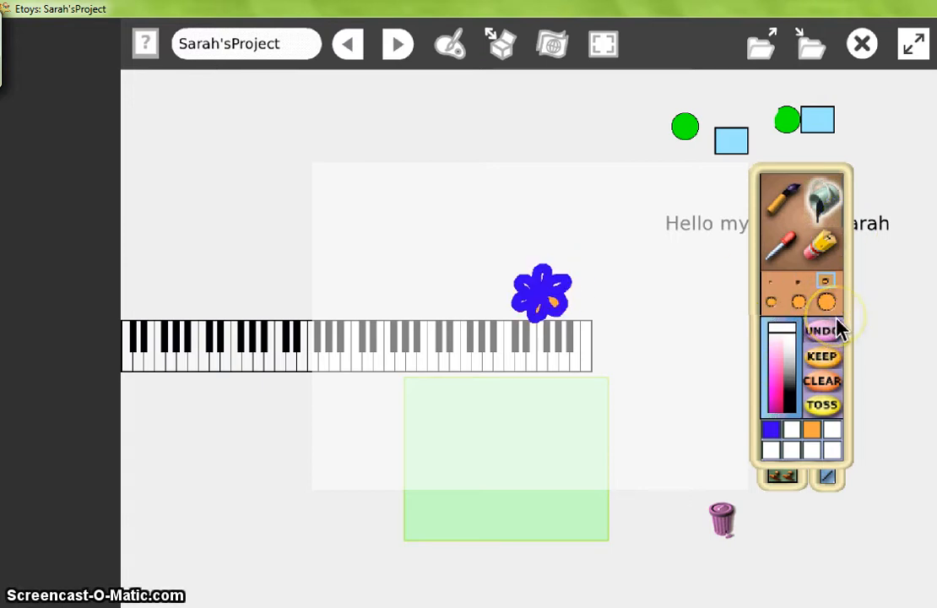
- Switch back to the brush, choose green and paint a stem with two leaves below the flower
left_click(780, 199)
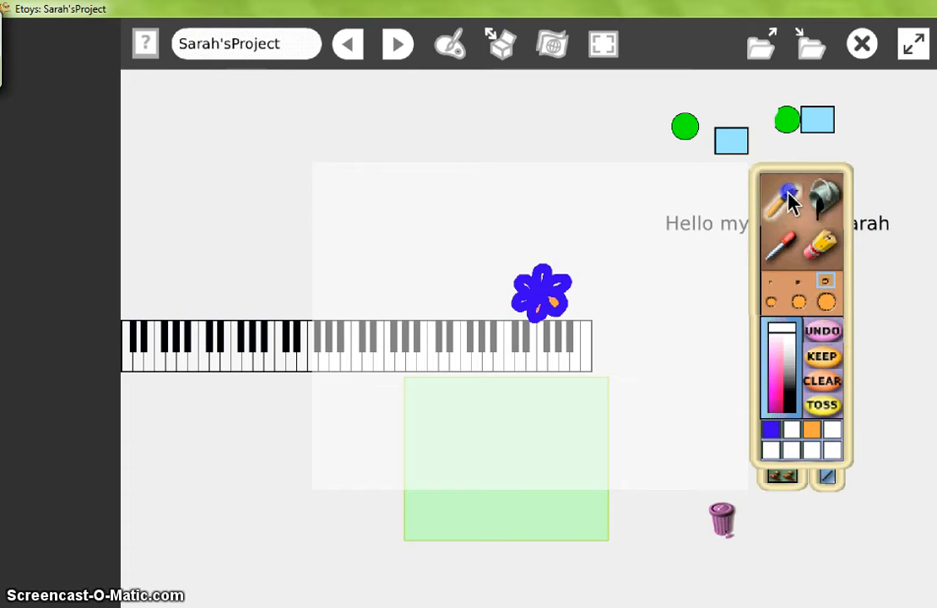
mouse_move(783, 376)
left_mouse_down()
mouse_move(787, 382)
mouse_move(675, 424)
mouse_move(663, 416)
left_mouse_up()
mouse_move(547, 307)
left_mouse_down()
mouse_move(542, 384)
mouse_move(535, 350)
mouse_move(555, 349)
left_mouse_up()
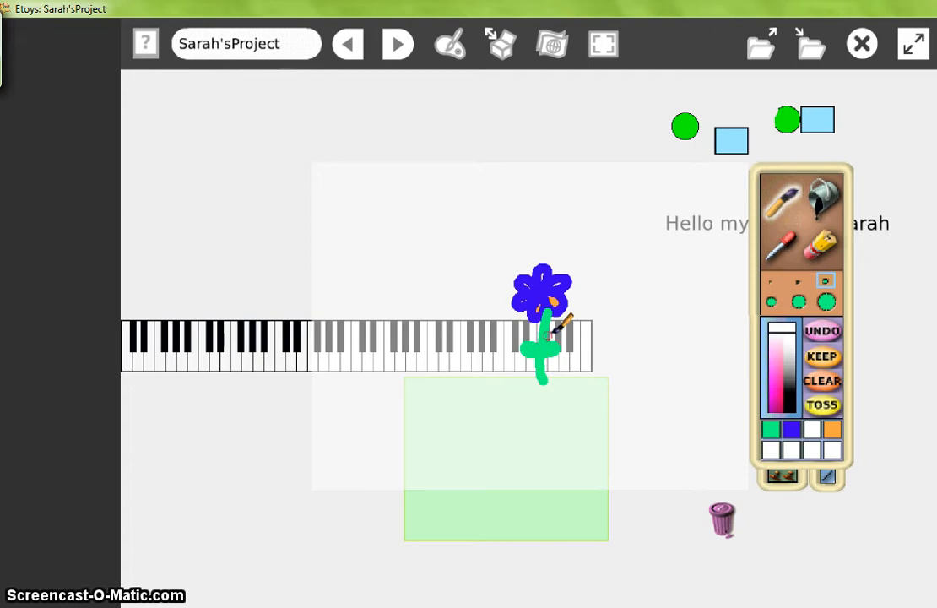
- Keep the finished flower painting and move it onto the empty area above the piano keyboard
left_click(830, 381)
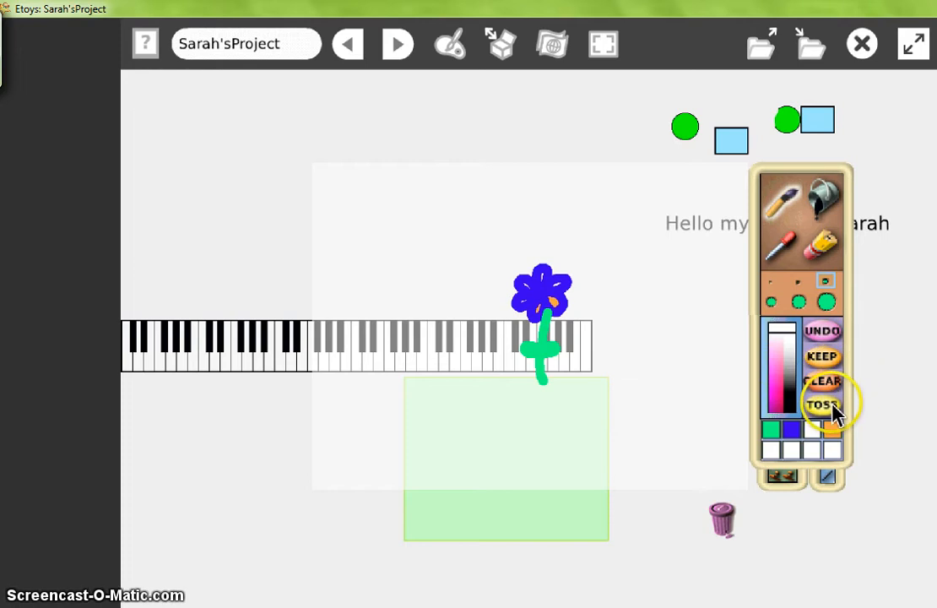
left_click(825, 359)
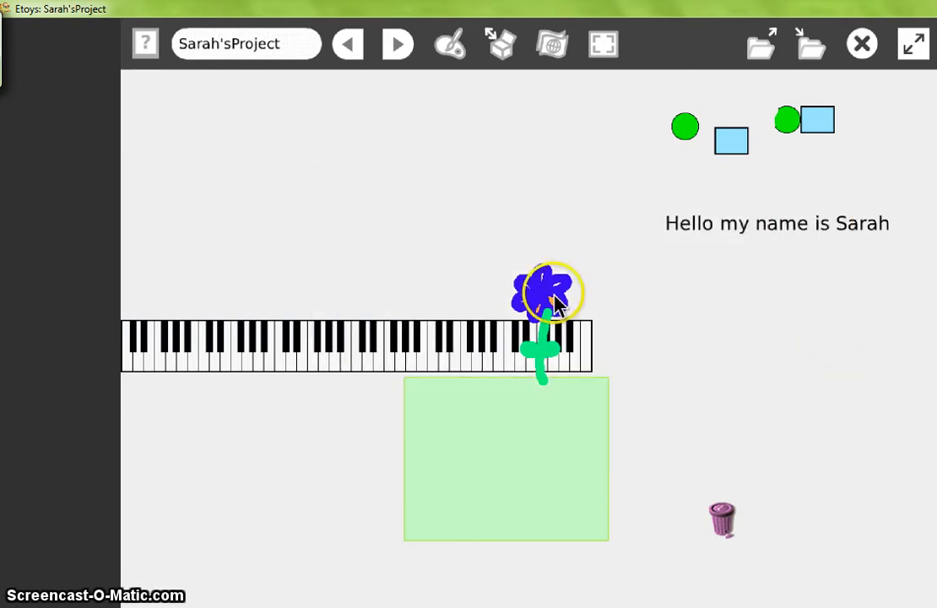
left_click_drag(551, 293, 475, 162)
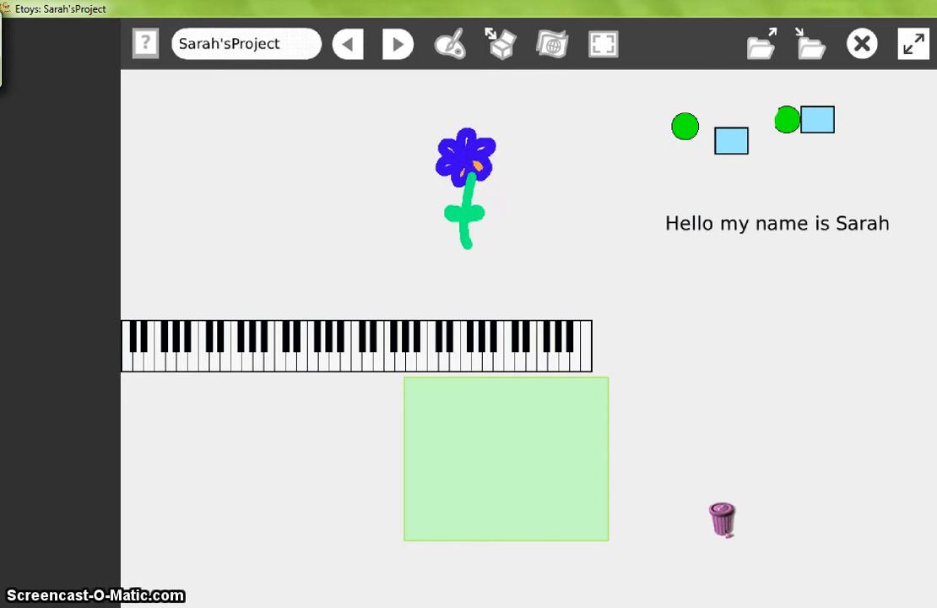
left_click_drag(475, 162, 360, 210)
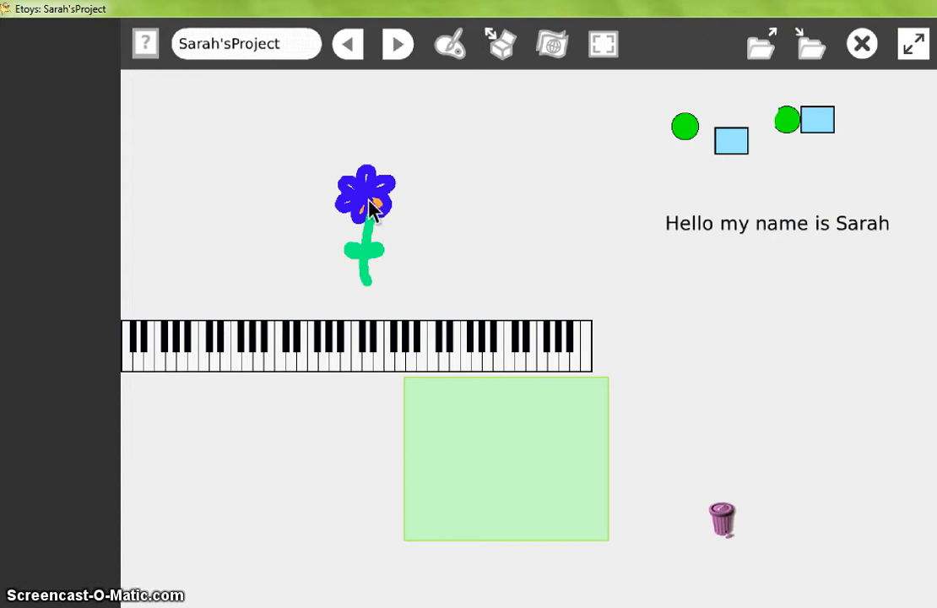
- Start a new painting, choose dark yellow and paint a large circle outline beside the flower
left_click(453, 48)
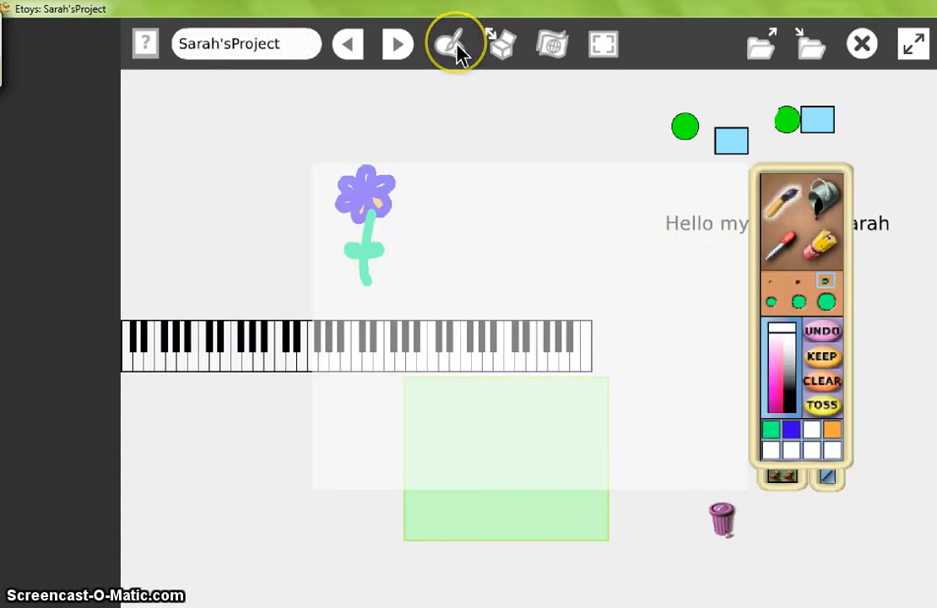
left_click(830, 244)
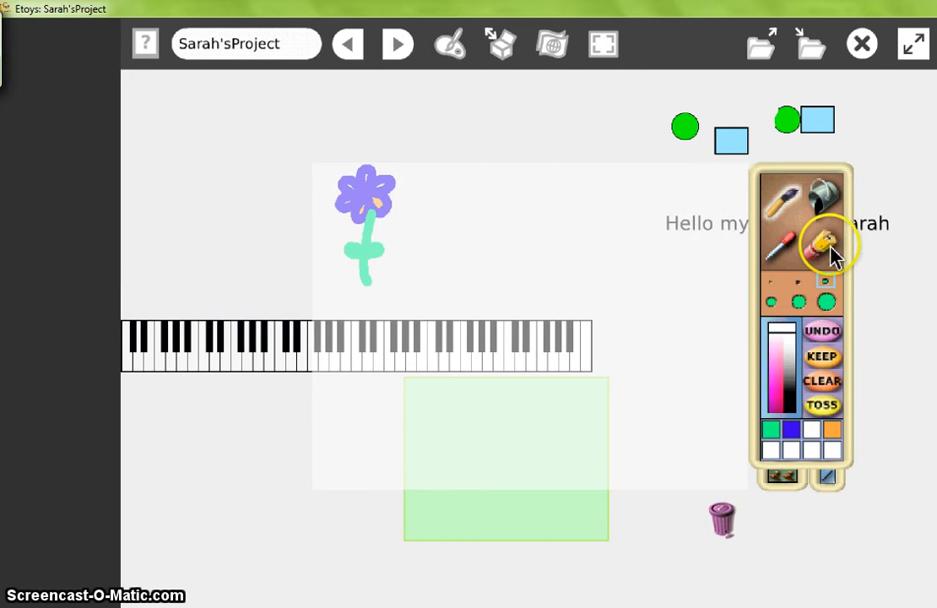
left_click_drag(784, 364, 610, 435)
mouse_move(523, 249)
left_mouse_down()
mouse_move(468, 316)
mouse_move(548, 324)
mouse_move(535, 255)
mouse_move(520, 244)
left_mouse_up()
- Paint eight short dark yellow rays around the circle to form a sun
left_click_drag(437, 342, 407, 366)
left_click_drag(483, 391, 481, 420)
left_click_drag(550, 374, 576, 408)
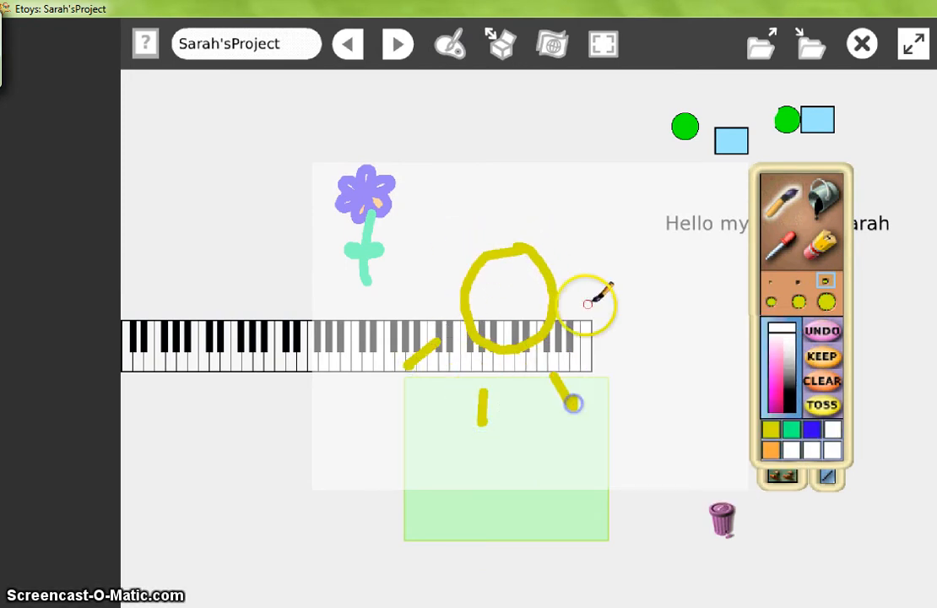
left_click_drag(588, 304, 629, 292)
left_click_drag(587, 253, 603, 209)
left_click_drag(514, 203, 504, 165)
left_click_drag(463, 243, 416, 226)
left_click_drag(437, 291, 377, 296)
- Fill the sun's circle with dark yellow and keep the painting
left_click(831, 357)
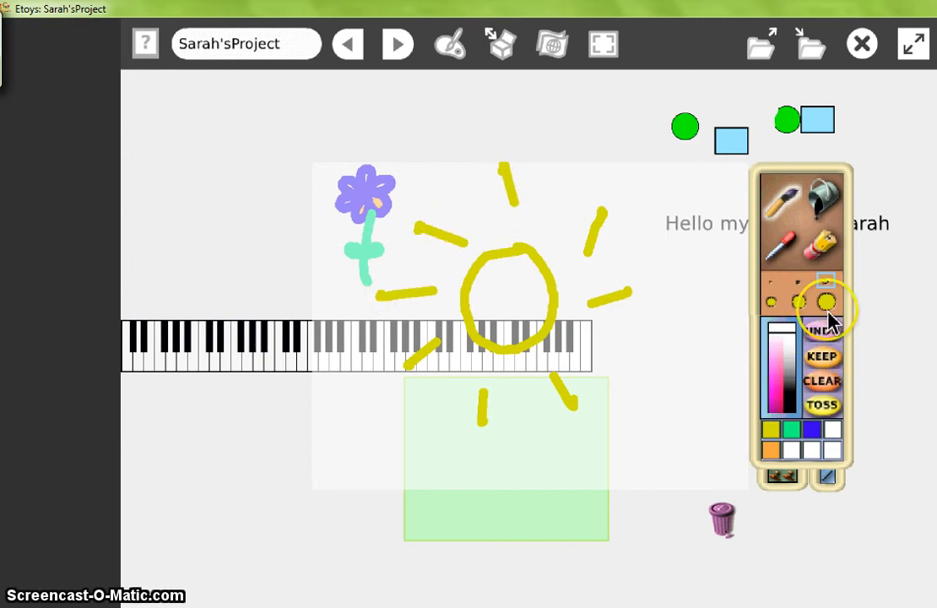
left_click(822, 201)
left_click(514, 275)
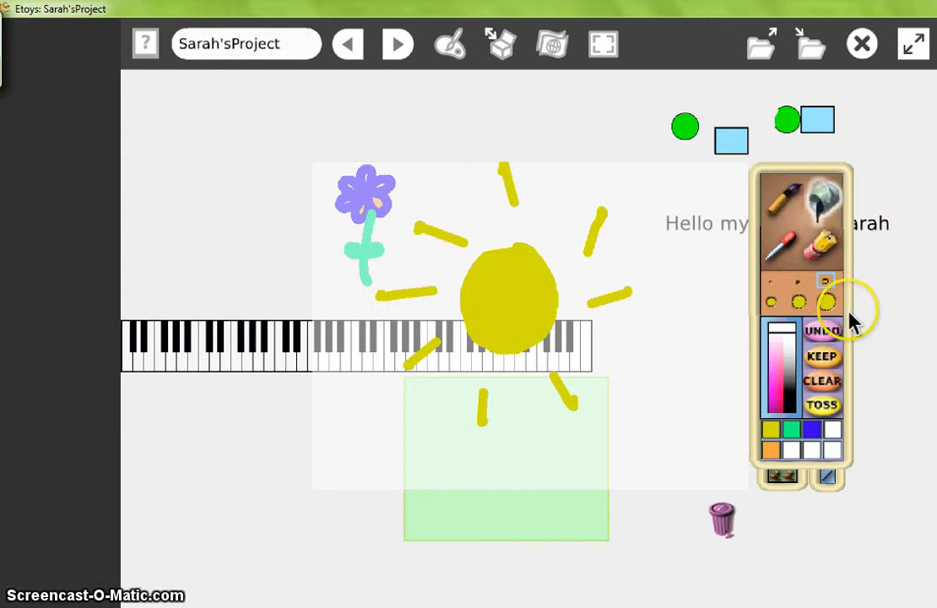
left_click(830, 358)
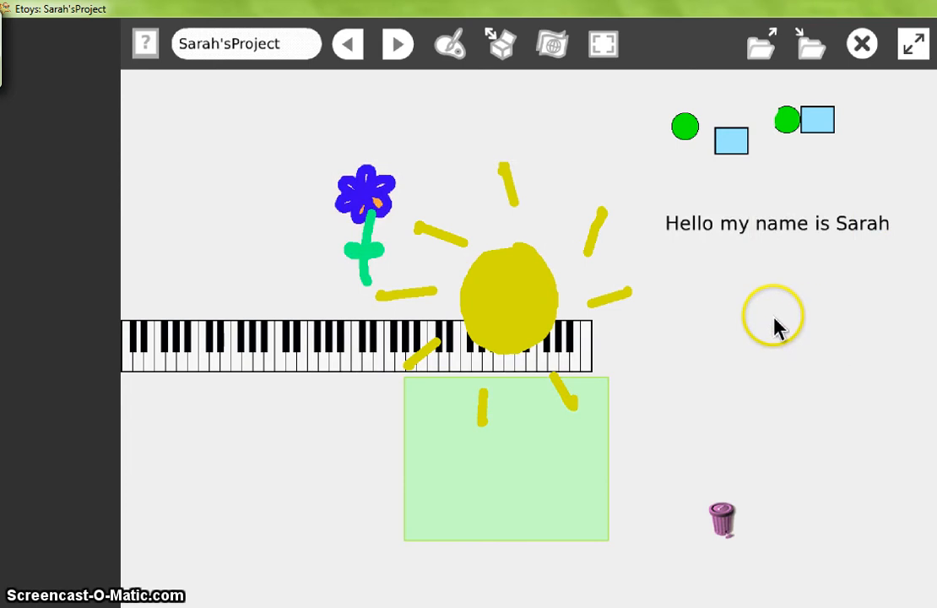
- Move the flower to just above the trash can and the sun over the piano keyboard's right end
mouse_move(535, 318)
left_mouse_down()
mouse_move(556, 199)
mouse_move(540, 215)
left_mouse_up()
left_click_drag(369, 216, 791, 373)
left_click_drag(579, 195, 669, 308)
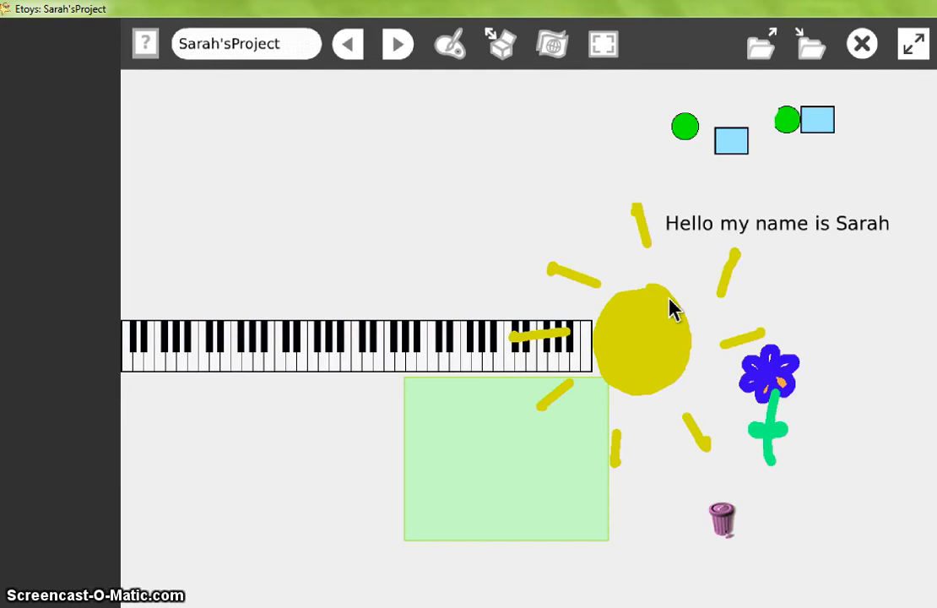
mouse_move(669, 303)
left_mouse_down()
mouse_move(655, 359)
mouse_move(452, 242)
mouse_move(583, 341)
mouse_move(566, 319)
left_mouse_up()
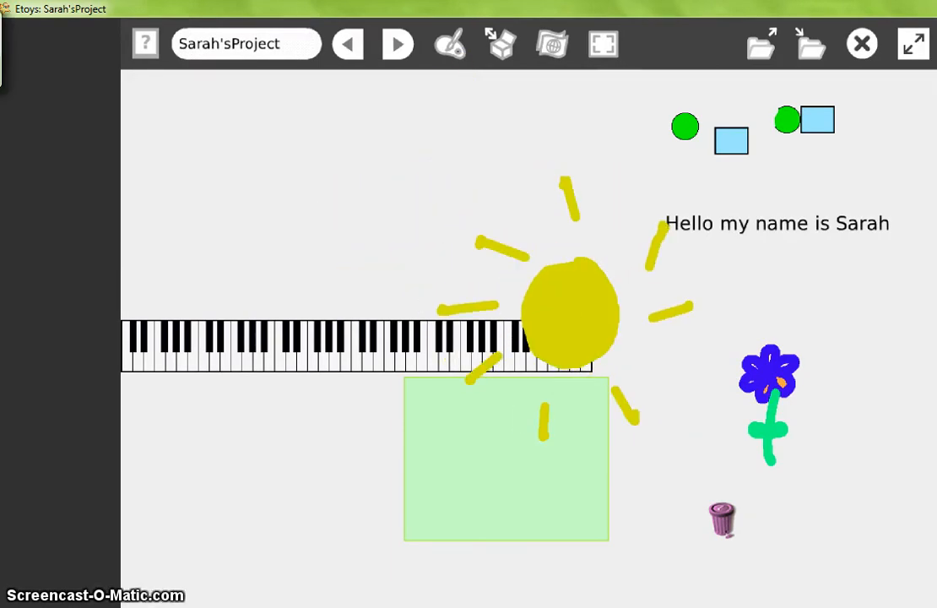